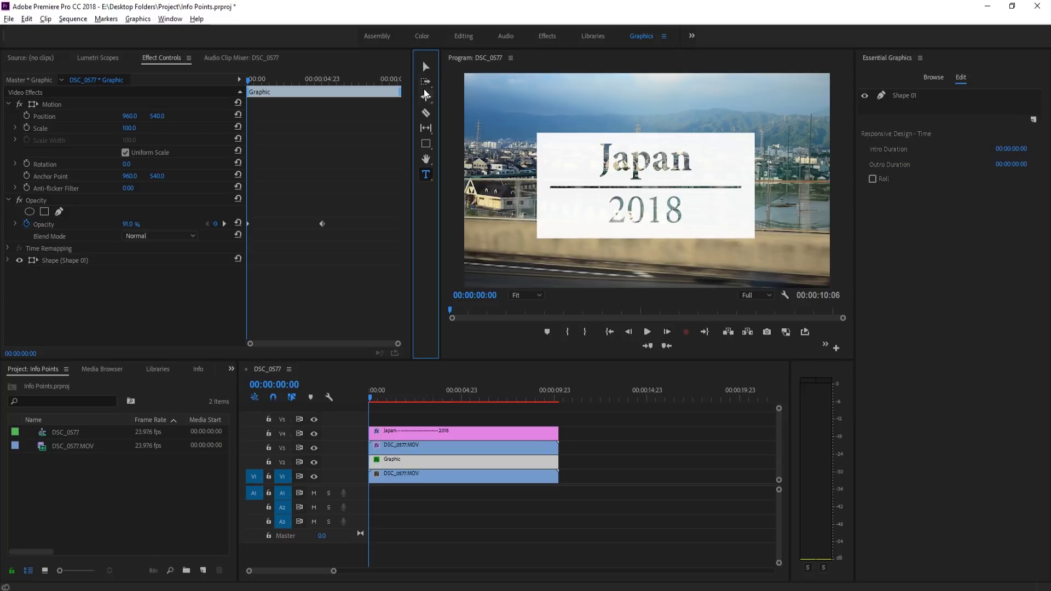
# Preview the finished title full-screen in the Program Monitor, then restore the workspace
pyautogui.click(426, 67)
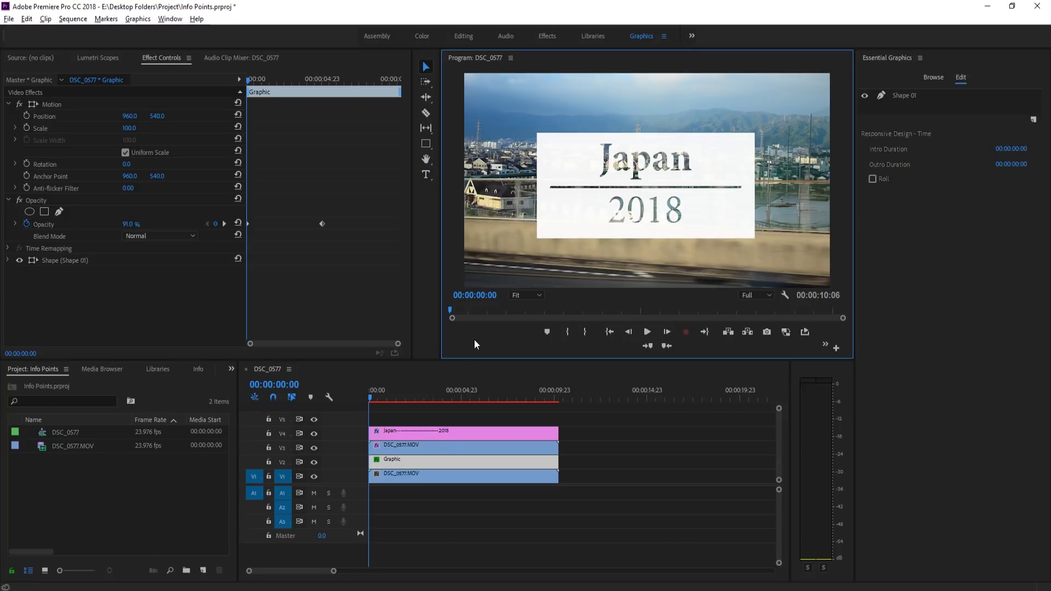
pyautogui.press('`')
pyautogui.press('space')
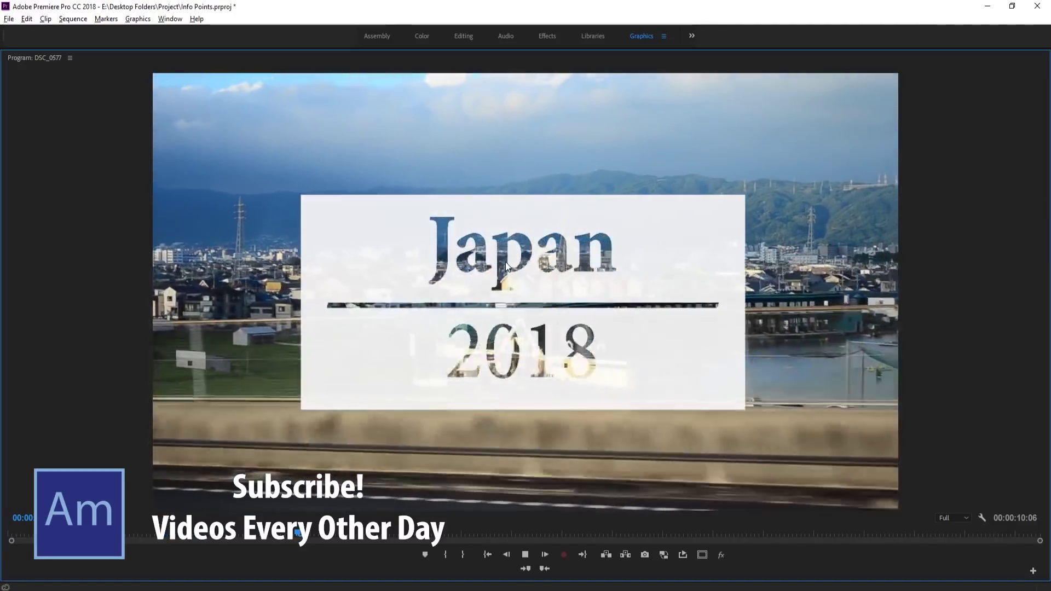
pyautogui.press('space')
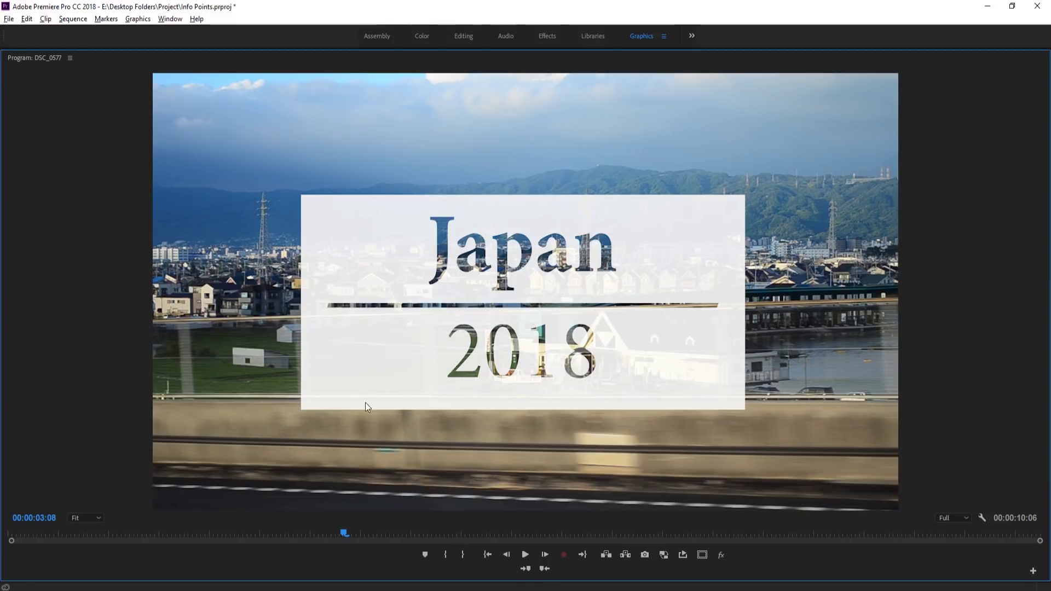
pyautogui.press('`')
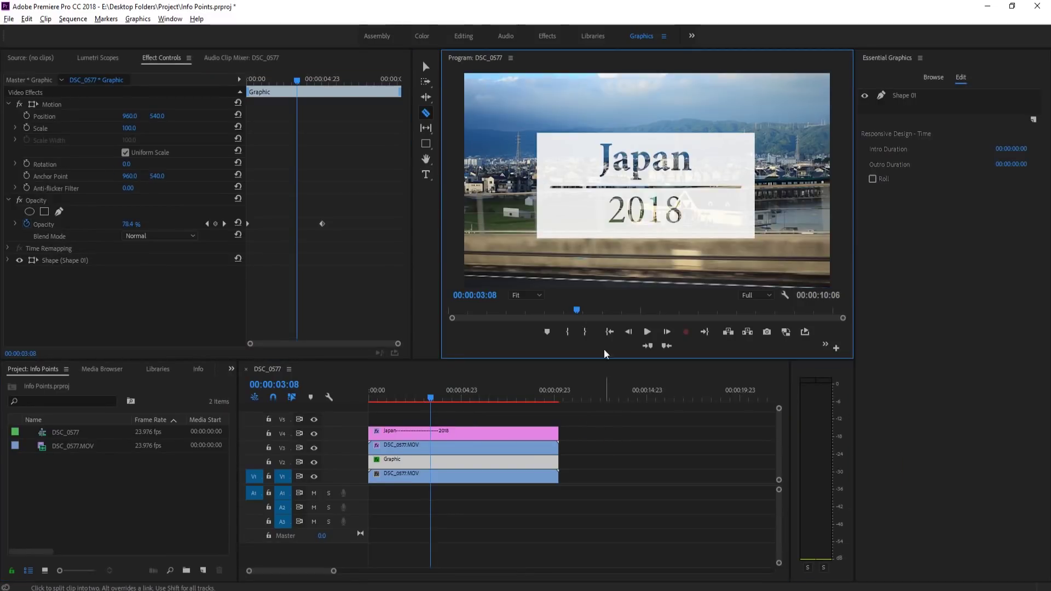
# Create a new sequence, Sequence 02, from the File menu
pyautogui.click(27, 19)
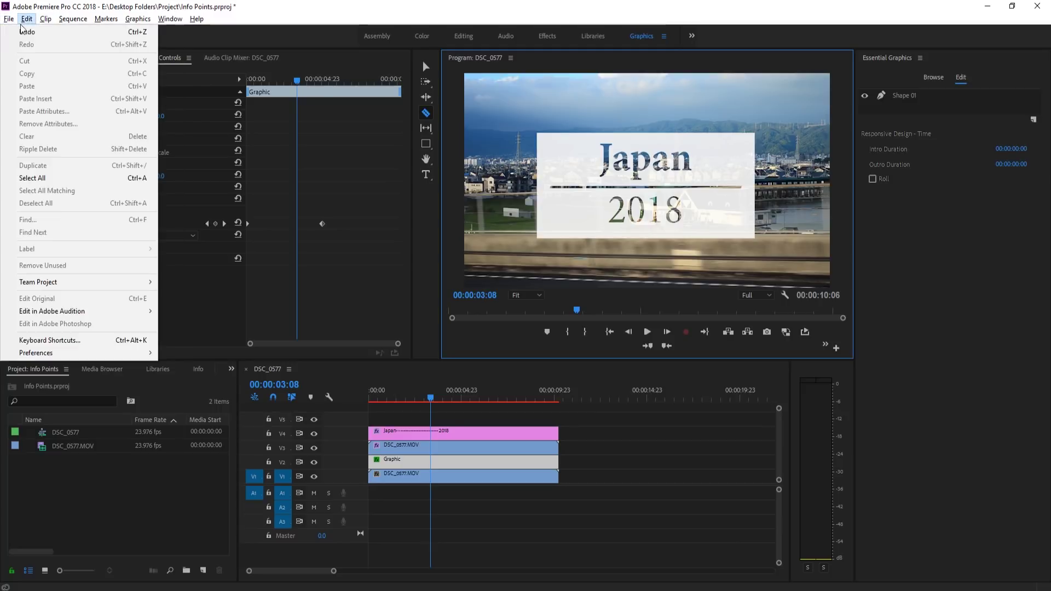
pyautogui.moveTo(9, 19)
pyautogui.click(355, 56)
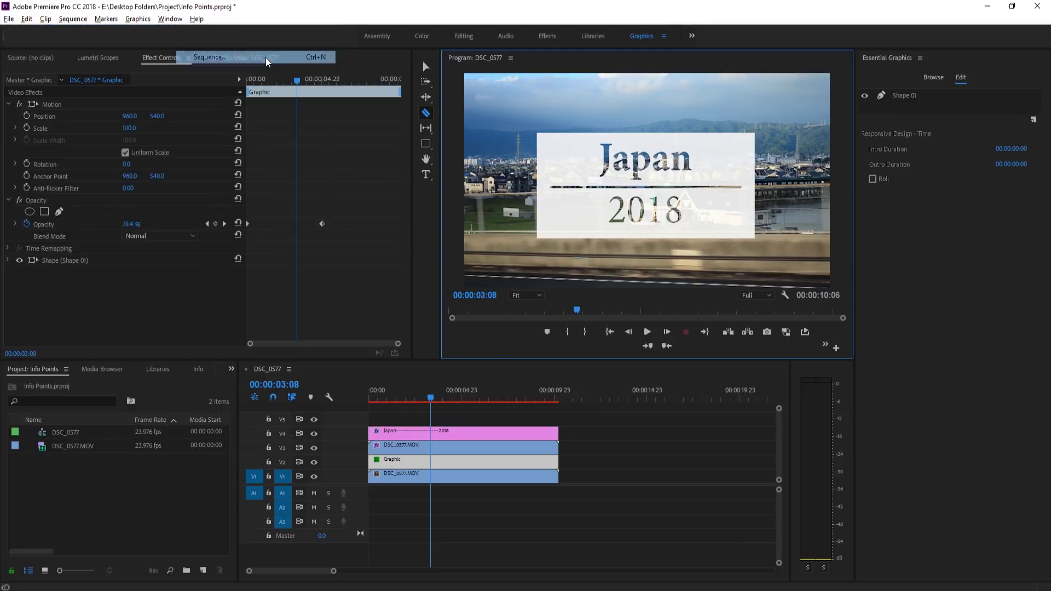
pyautogui.click(641, 486)
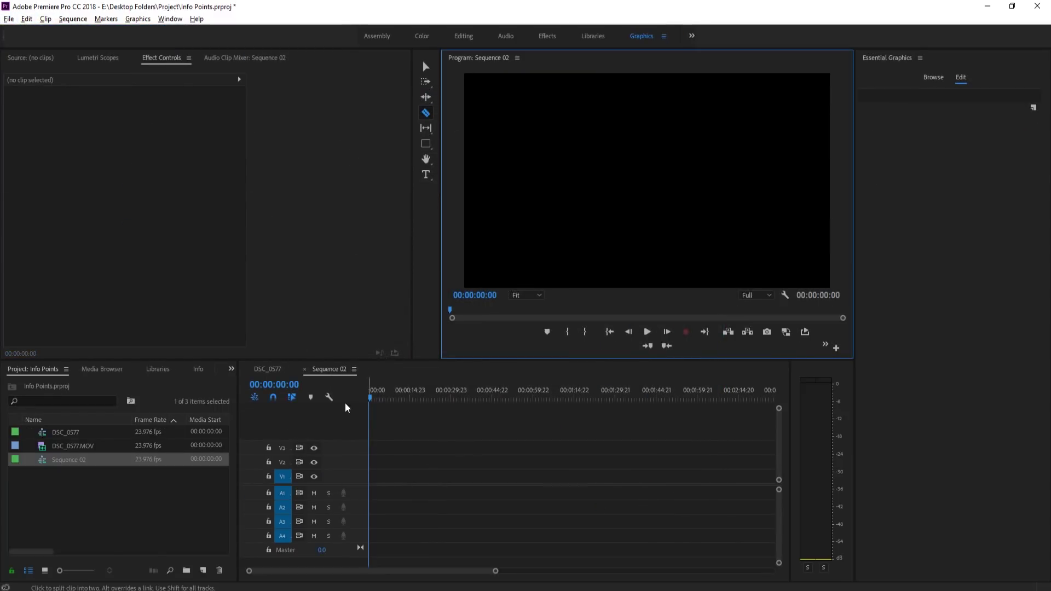
# Add the DSC_0577.MOV train footage to Sequence 02 and scrub through it
pyautogui.click(12, 371)
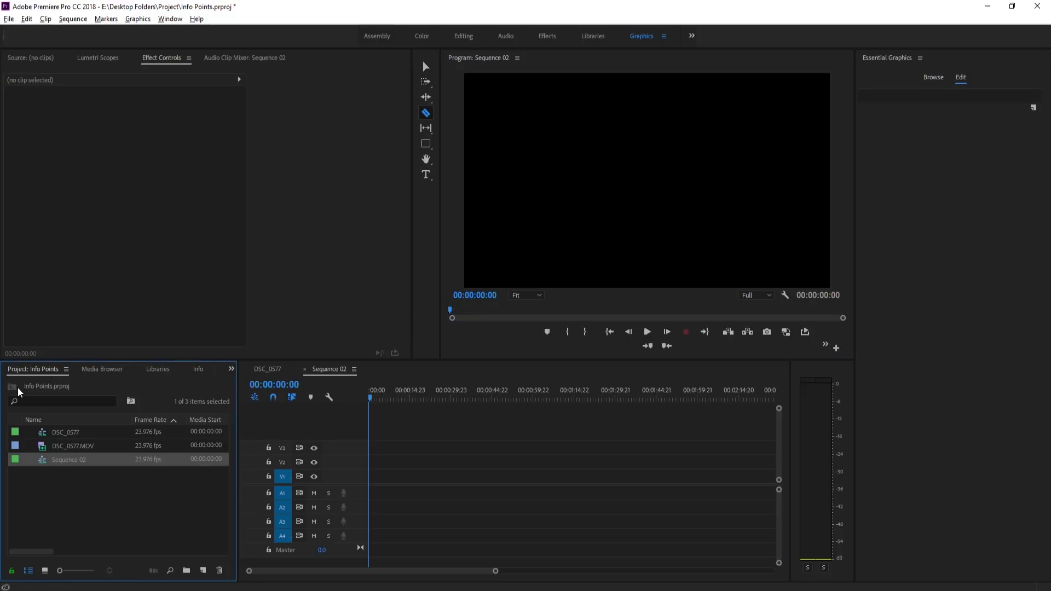
pyautogui.moveTo(73, 450); pyautogui.dragTo(384, 482)
pyautogui.moveTo(372, 398)
pyautogui.mouseDown()
pyautogui.moveTo(388, 397)
pyautogui.moveTo(356, 404)
pyautogui.mouseUp()
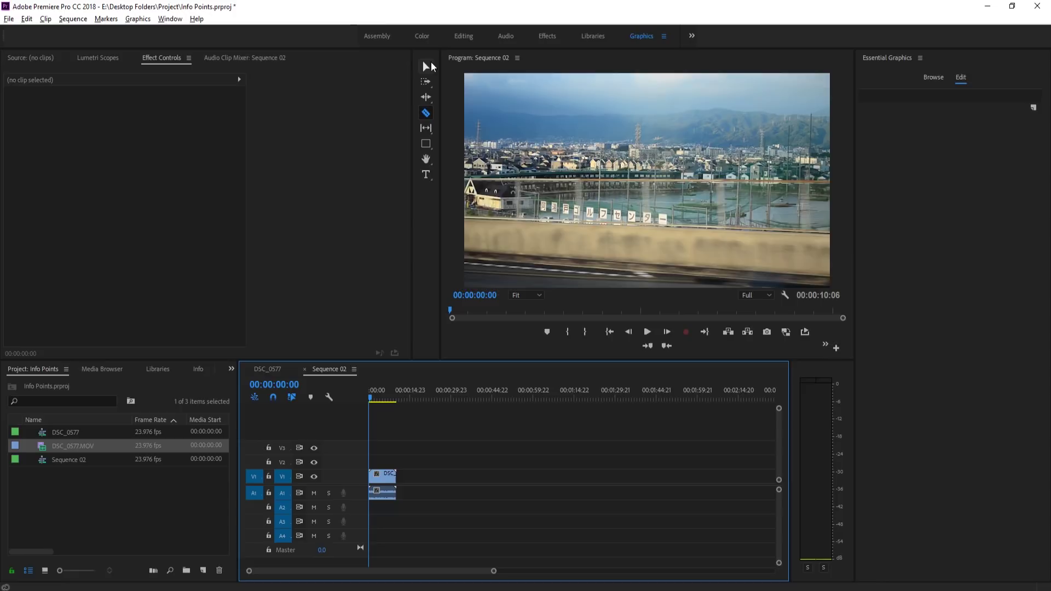
pyautogui.click(426, 67)
pyautogui.click(425, 144)
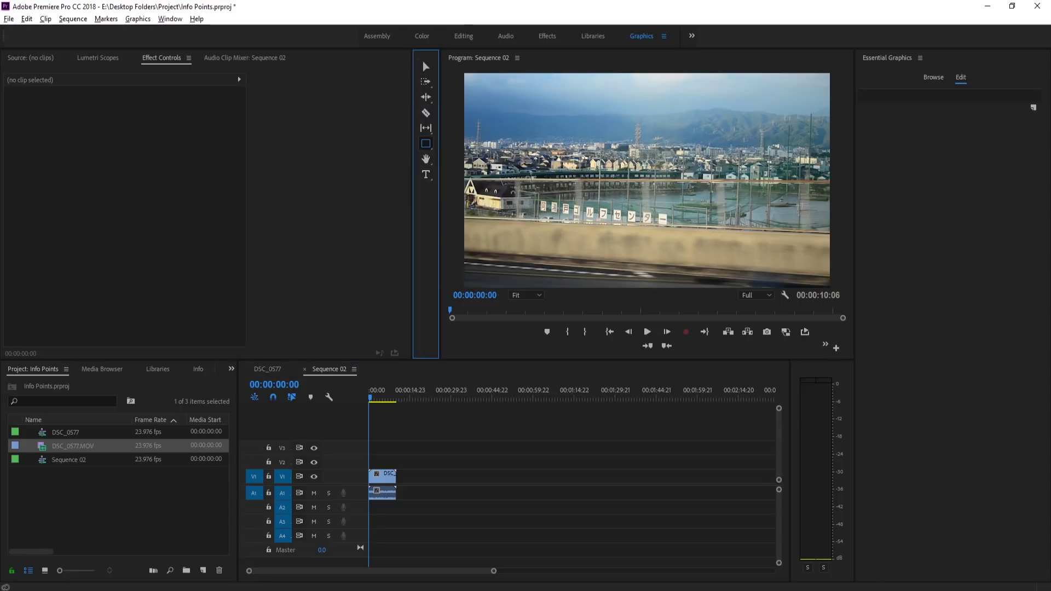
# Draw a rectangle mid-frame, fill it dark grey with the eyedropper, and nudge it up-left
pyautogui.moveTo(548, 129); pyautogui.dragTo(759, 247)
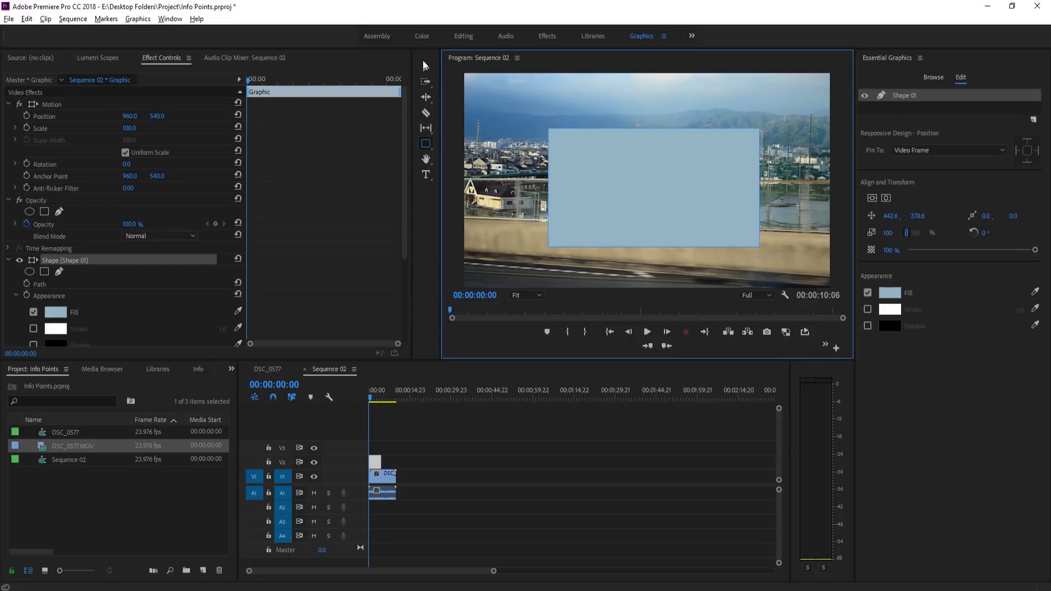
pyautogui.click(426, 66)
pyautogui.moveTo(640, 178); pyautogui.dragTo(627, 173)
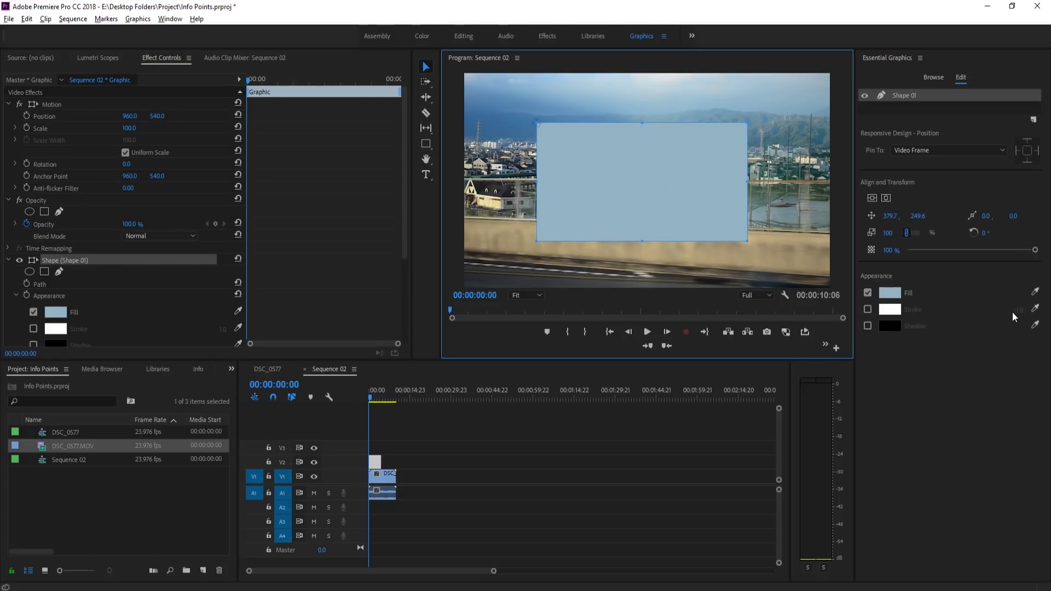
pyautogui.click(1035, 291)
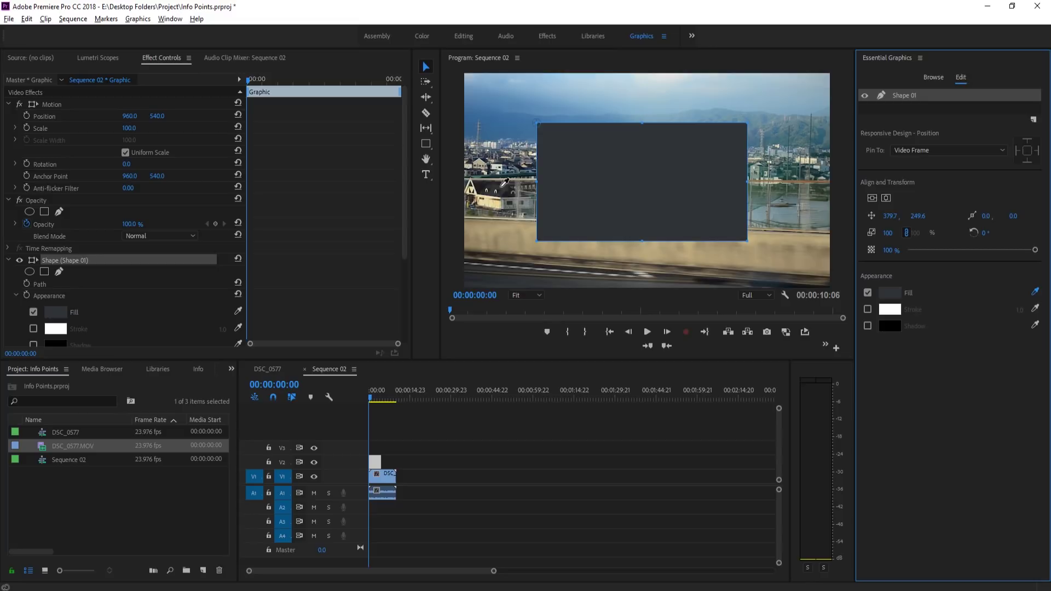
pyautogui.click(504, 182)
pyautogui.moveTo(630, 198); pyautogui.dragTo(629, 193)
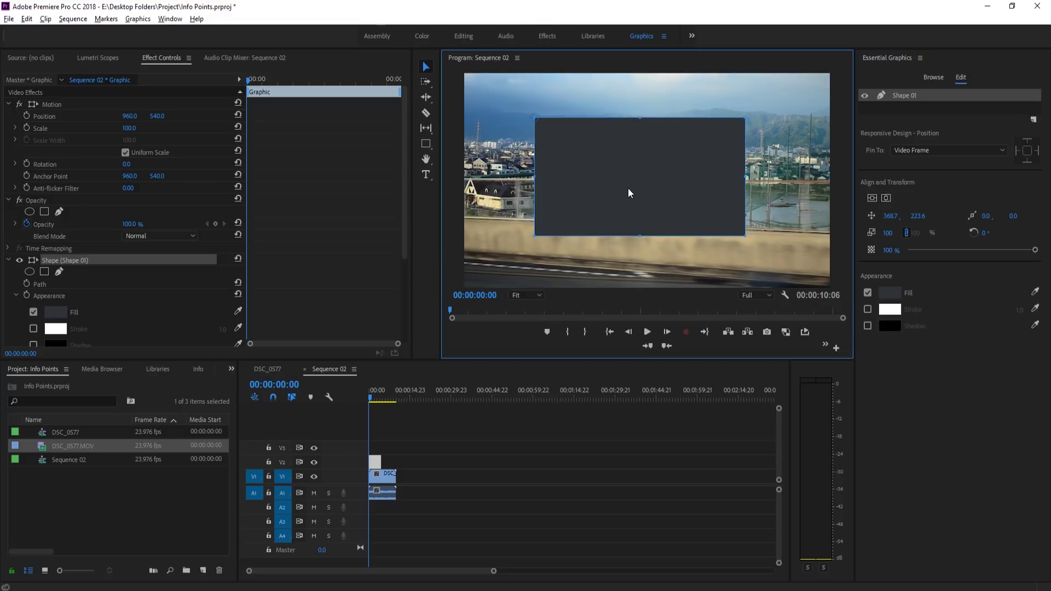
# Type a 'Japan 2018' title and drag it onto the centre of the grey rectangle
pyautogui.click(425, 497)
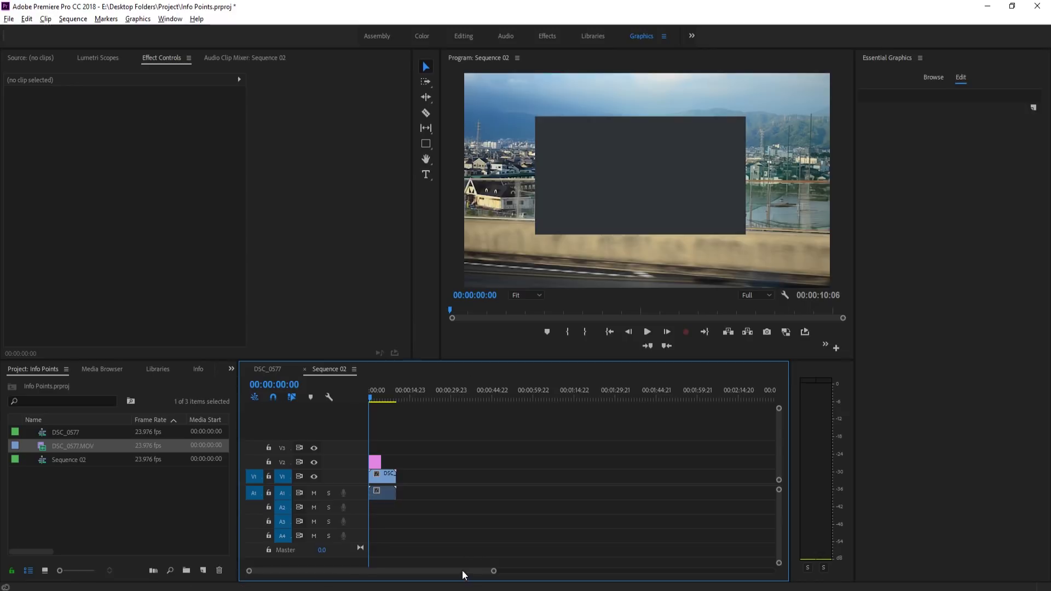
pyautogui.click(426, 174)
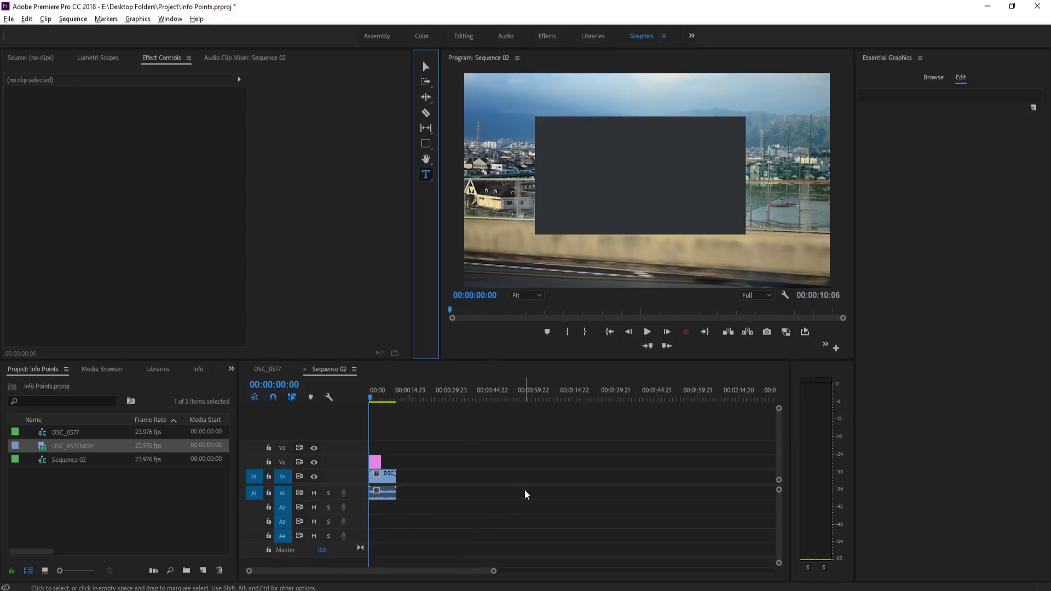
pyautogui.click(376, 466)
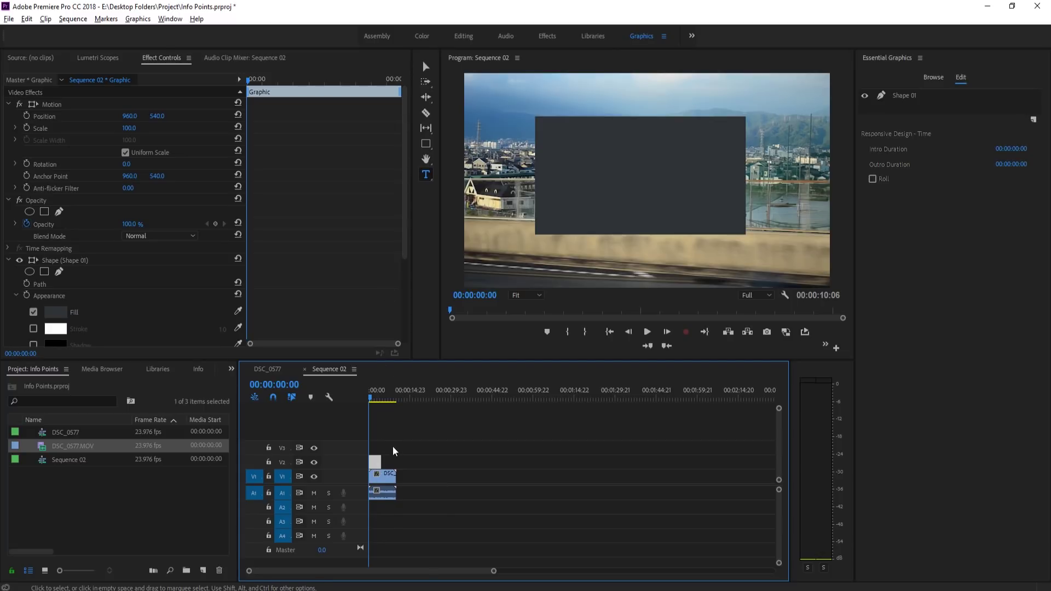
pyautogui.click(395, 448)
pyautogui.click(483, 94)
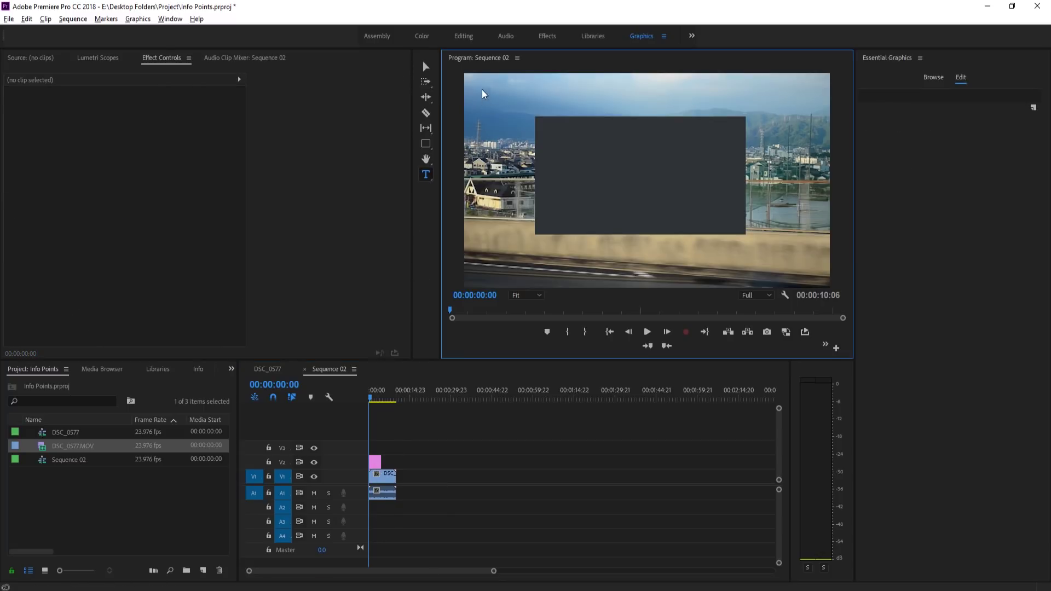
pyautogui.click(482, 95)
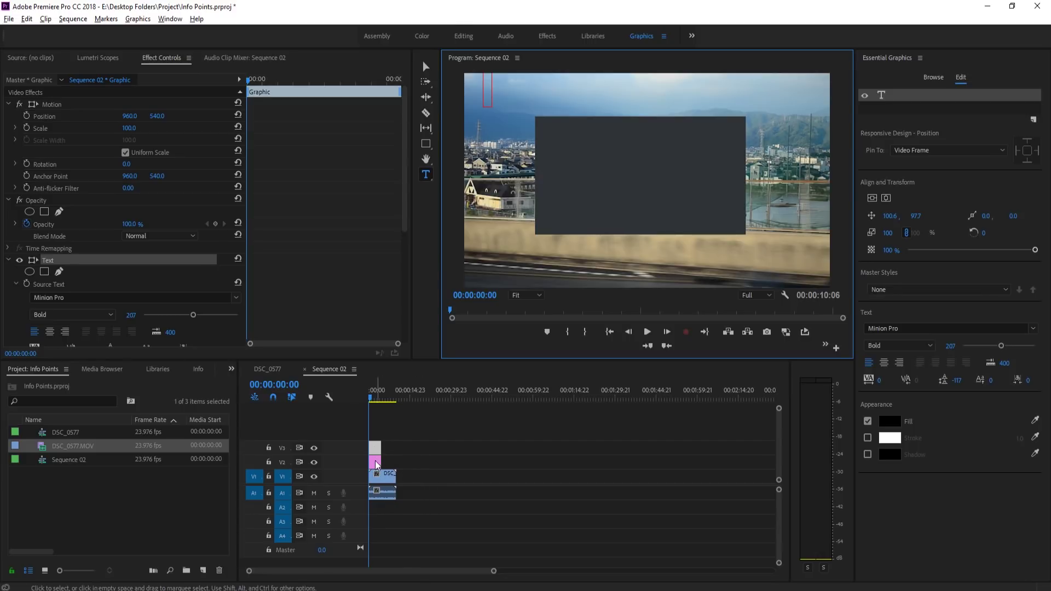
pyautogui.write('J')
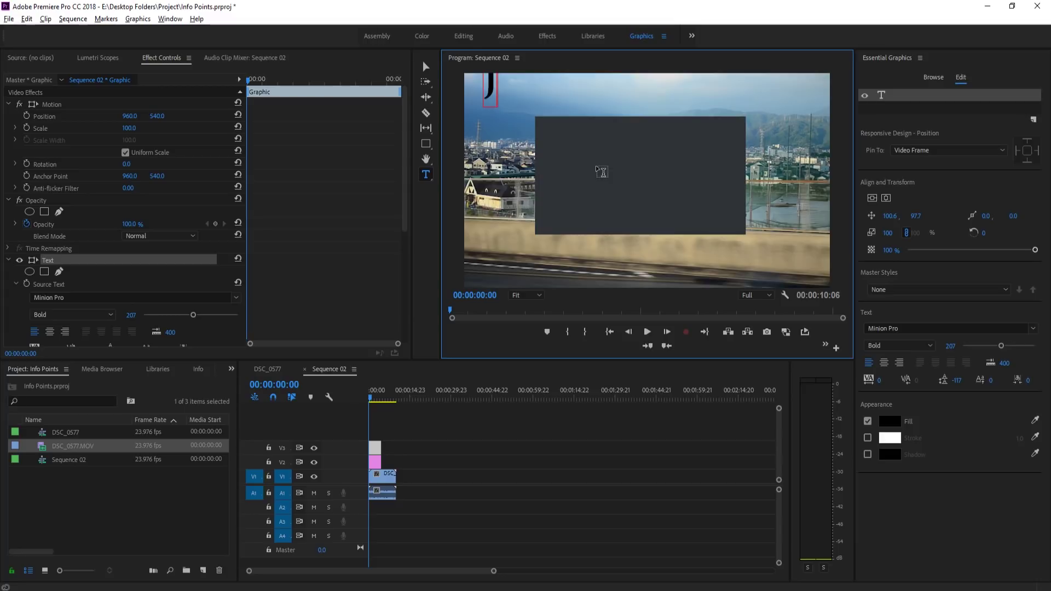
pyautogui.write('apan 201')
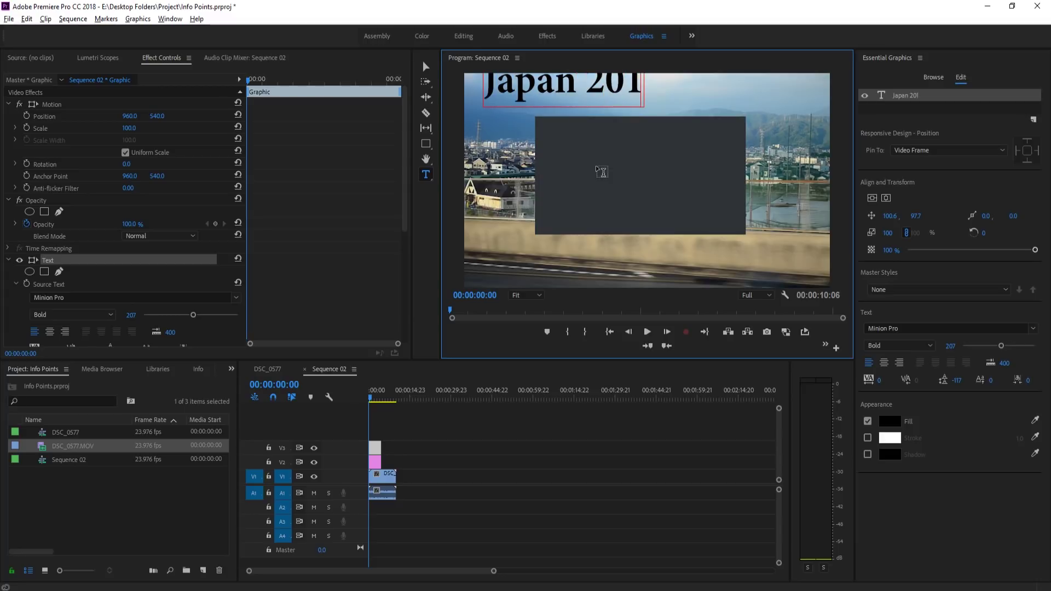
pyautogui.write('8')
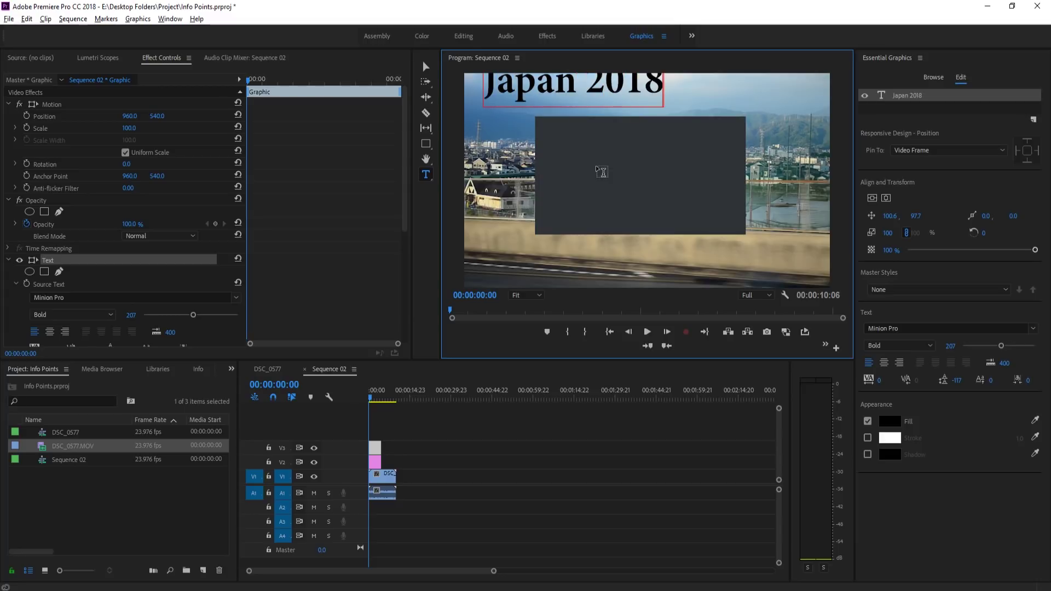
pyautogui.click(426, 67)
pyautogui.moveTo(487, 89); pyautogui.dragTo(554, 176)
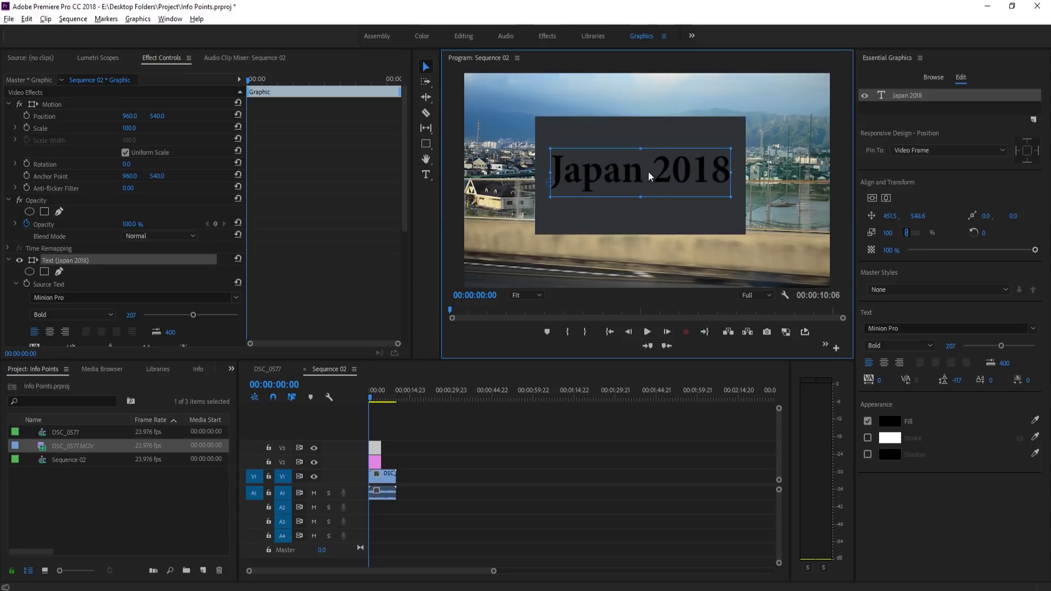
# Compare against the finished DSC_0577 sequence, then return to Sequence 02
pyautogui.click(268, 369)
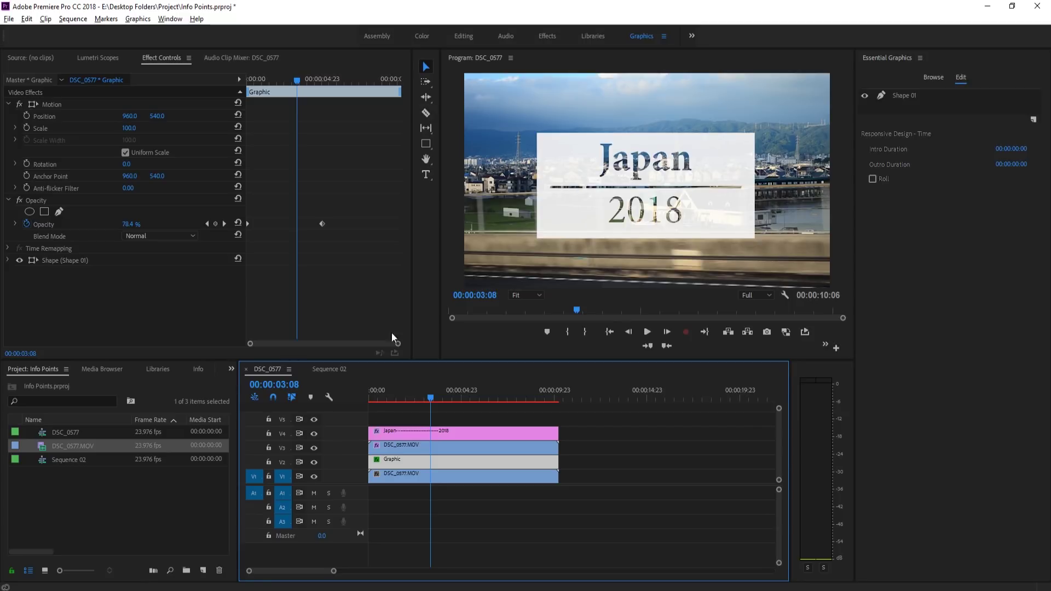
pyautogui.click(337, 370)
pyautogui.click(670, 182)
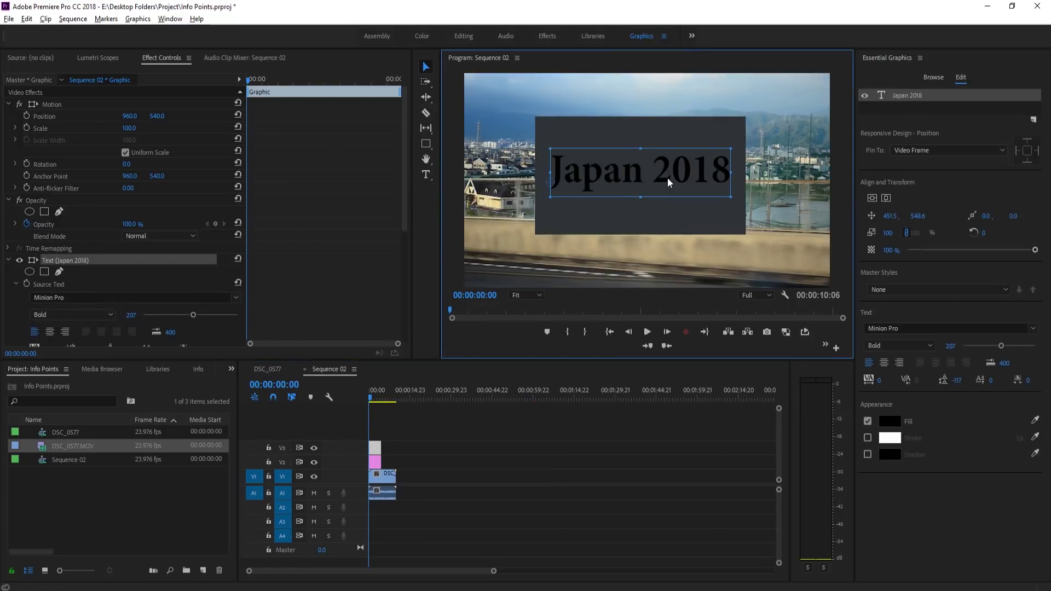
pyautogui.click(474, 425)
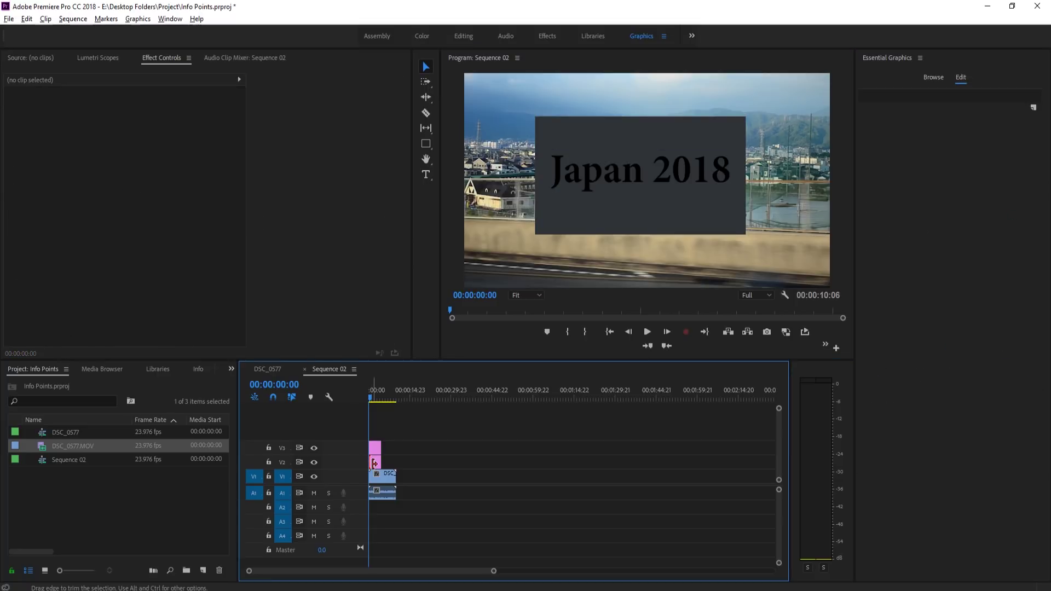
# Apply the Track Matte Key effect to the DSC_0577.MOV footage clip
pyautogui.click(379, 474)
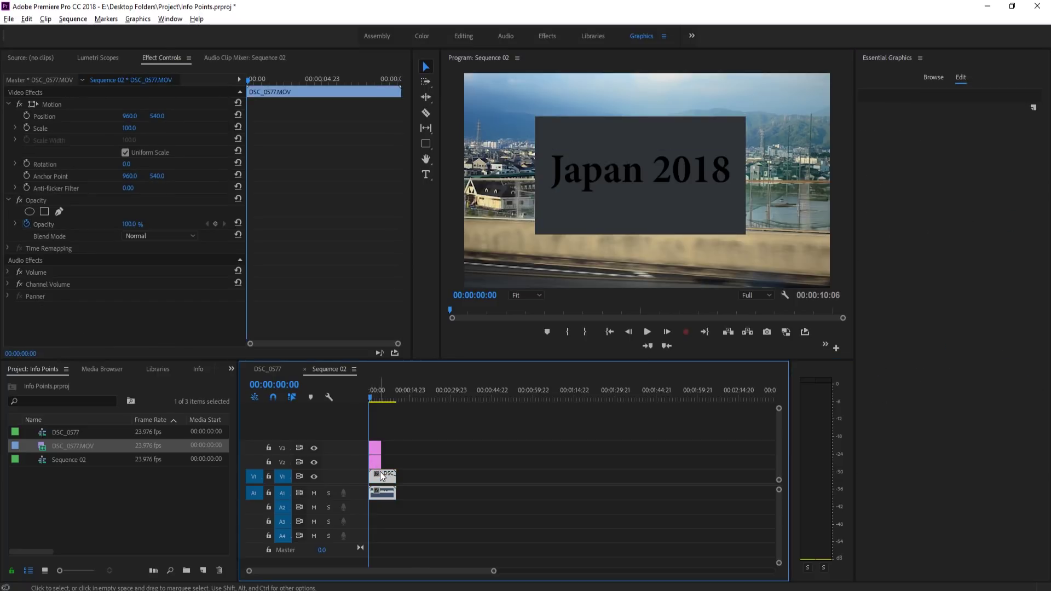
pyautogui.scroll(2, 448, 508)
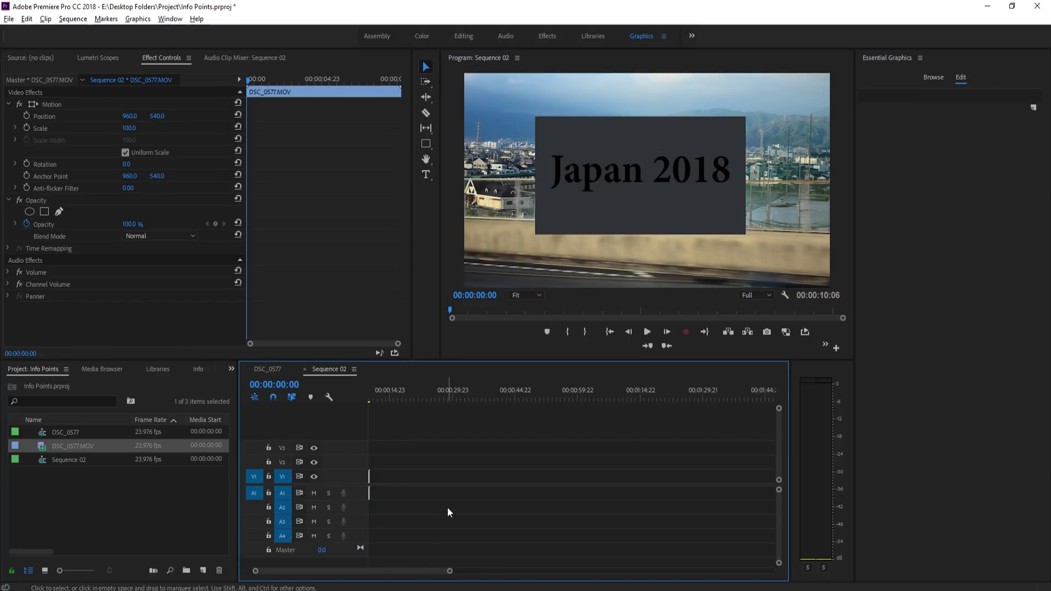
pyautogui.scroll(3, 448, 509)
pyautogui.scroll(5, 309, 573)
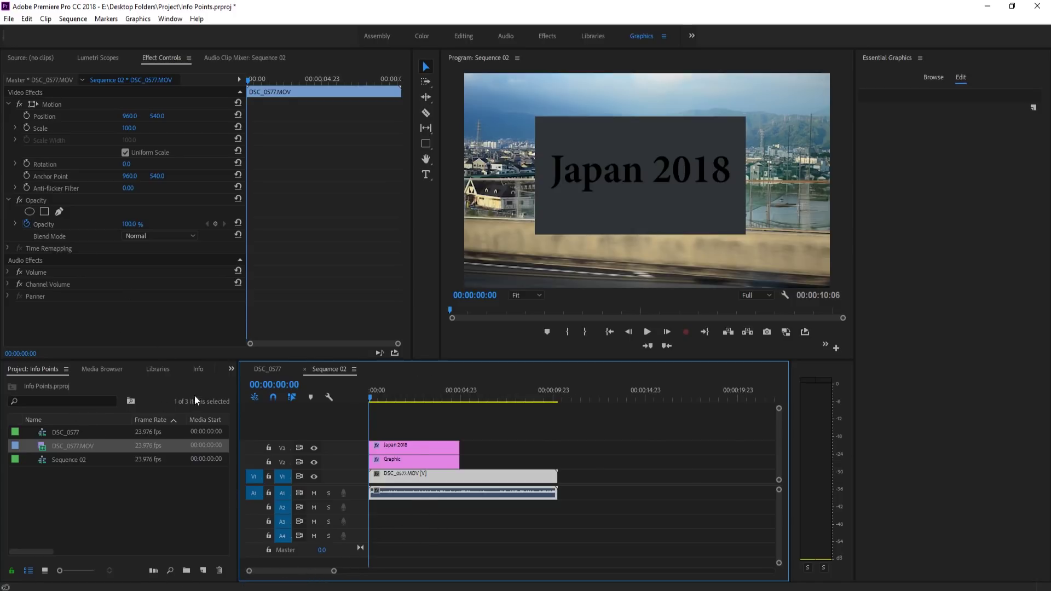
pyautogui.click(228, 366)
pyautogui.click(253, 428)
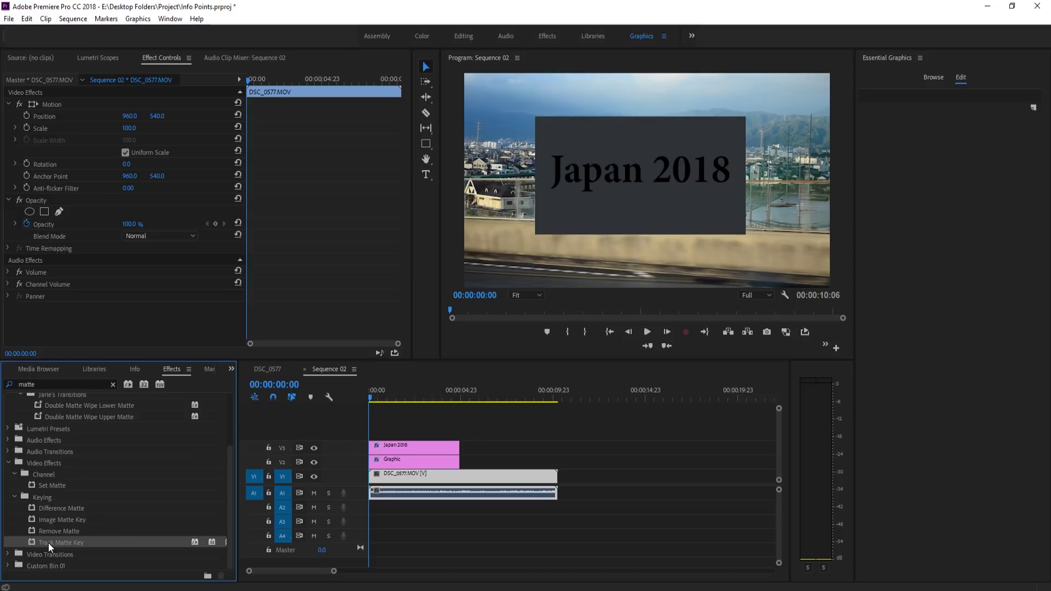
pyautogui.moveTo(61, 543); pyautogui.dragTo(403, 478)
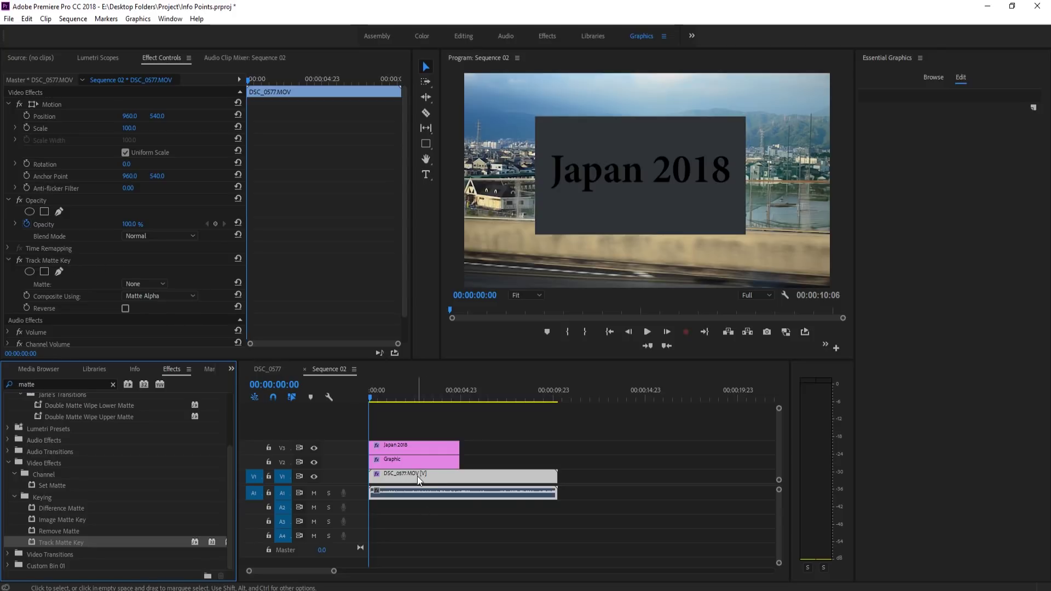
# Set Track Matte Key's Matte to Video 3 and hide the V2 grey box track
pyautogui.click(465, 473)
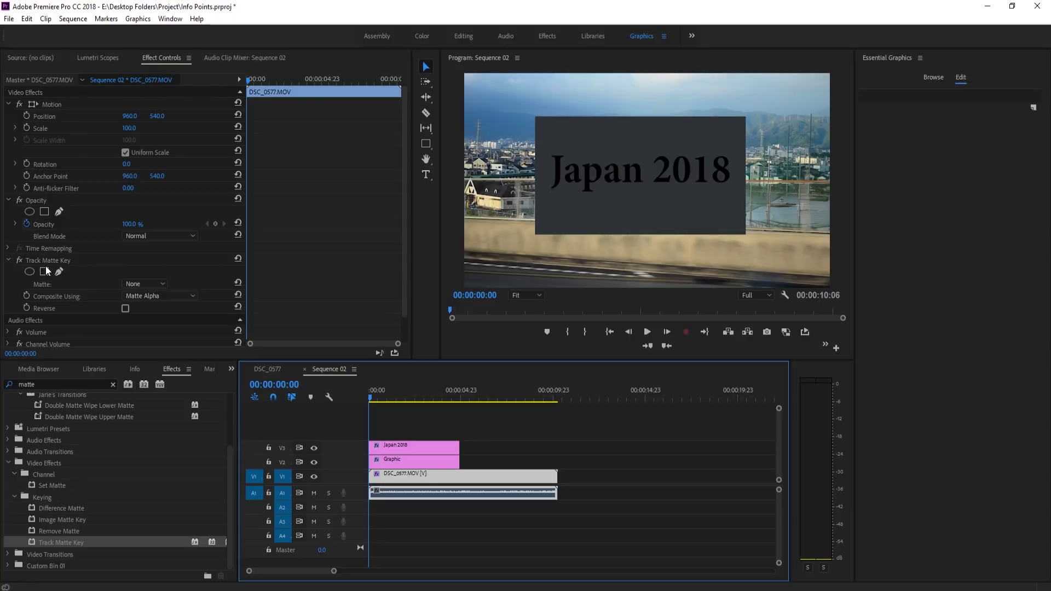
pyautogui.click(166, 284)
pyautogui.click(160, 310)
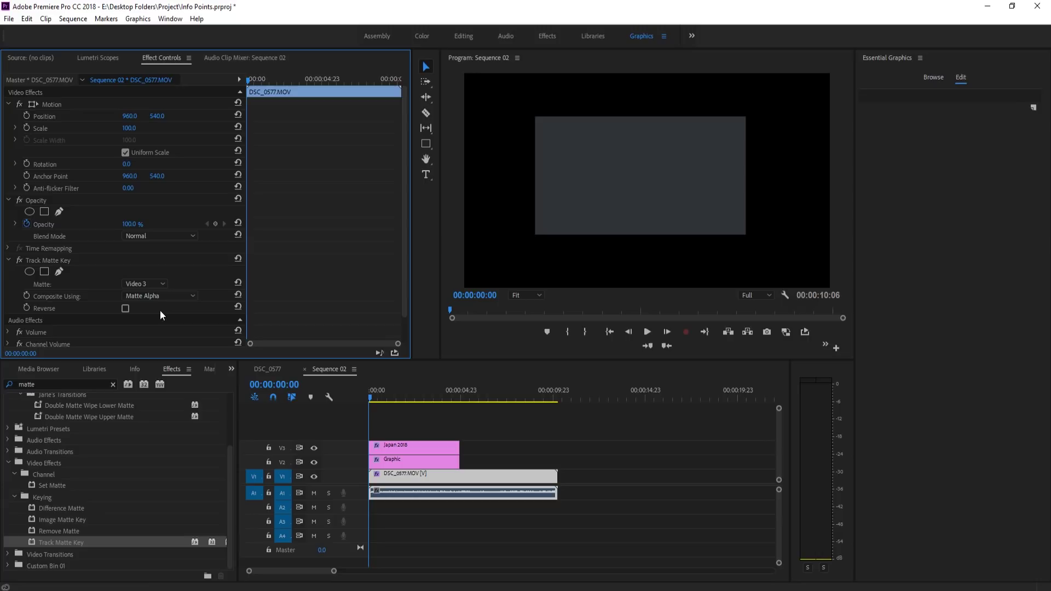
pyautogui.click(314, 462)
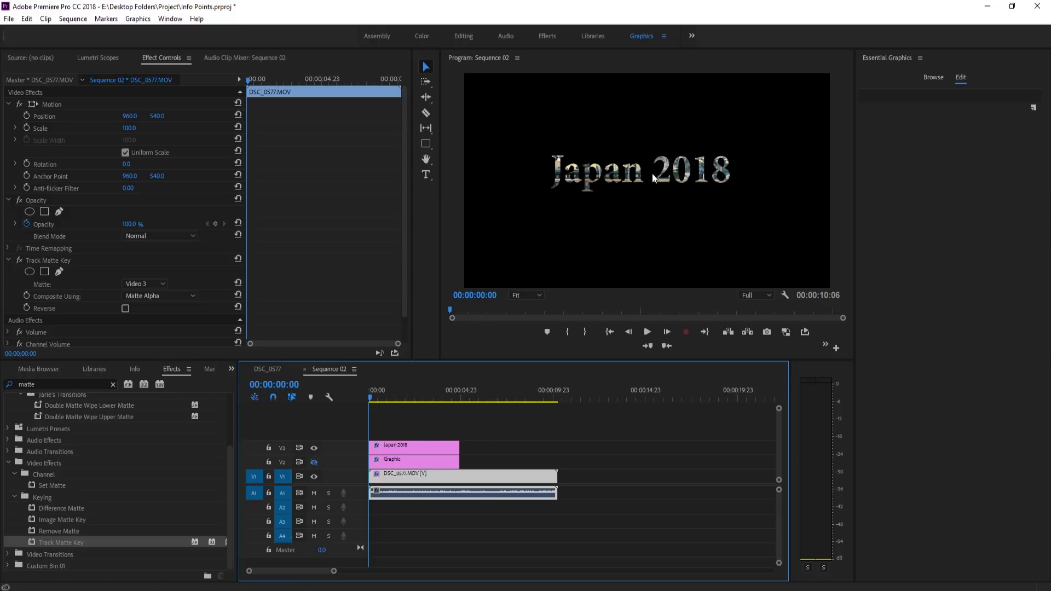
# Toggle the V2 grey box track and inspect the grey box and title clips
pyautogui.click(314, 463)
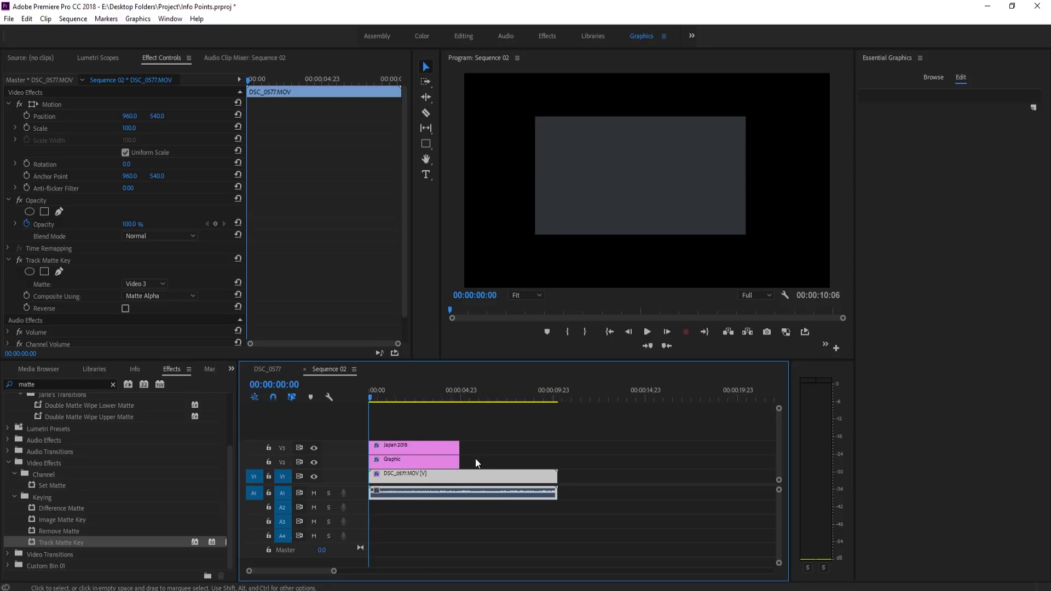
pyautogui.click(314, 462)
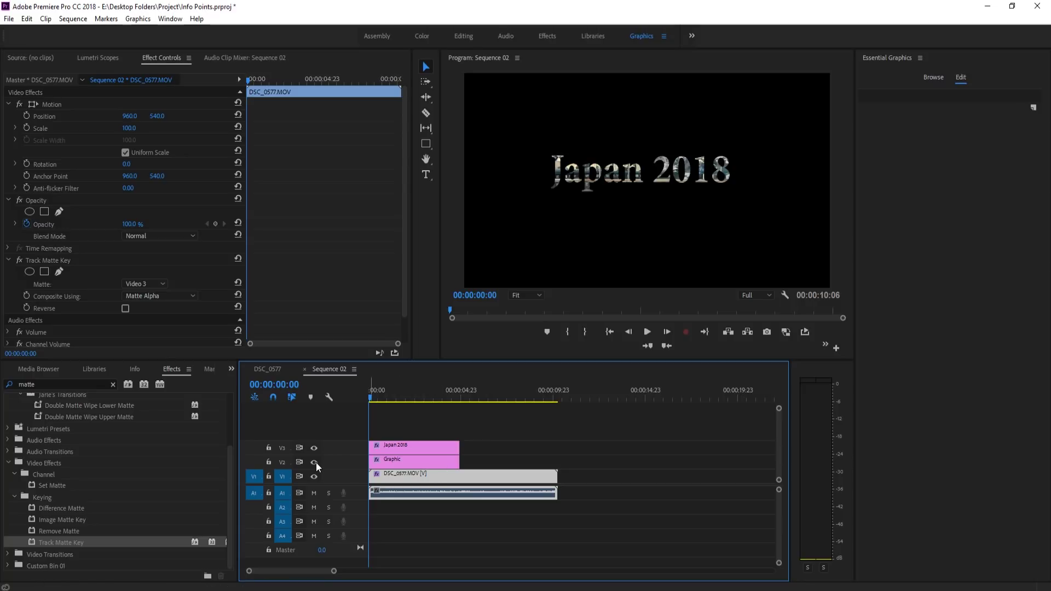
pyautogui.click(425, 460)
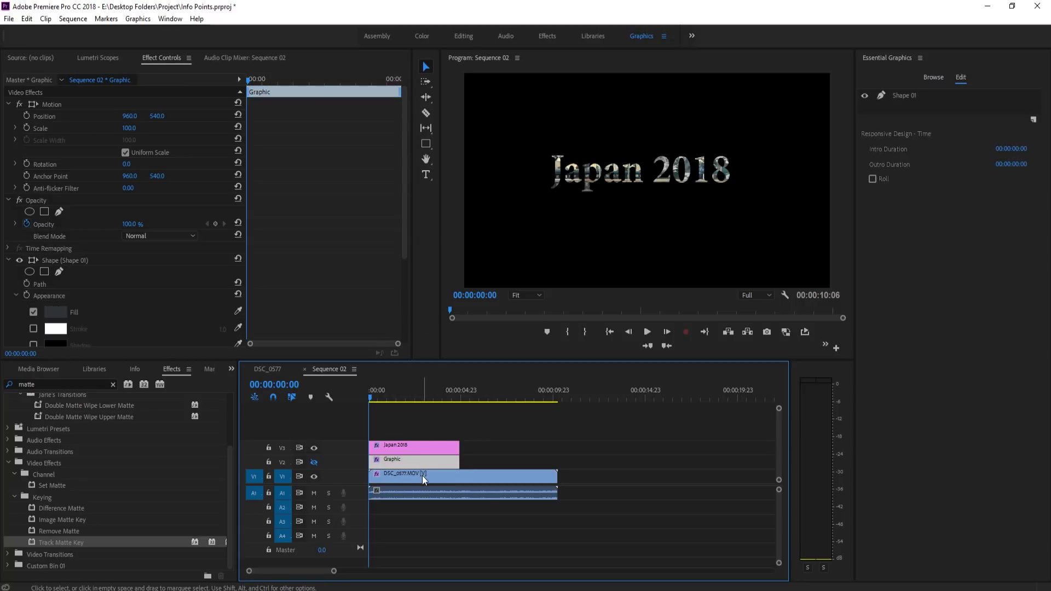
pyautogui.click(422, 476)
pyautogui.click(420, 467)
pyautogui.click(406, 471)
pyautogui.click(392, 445)
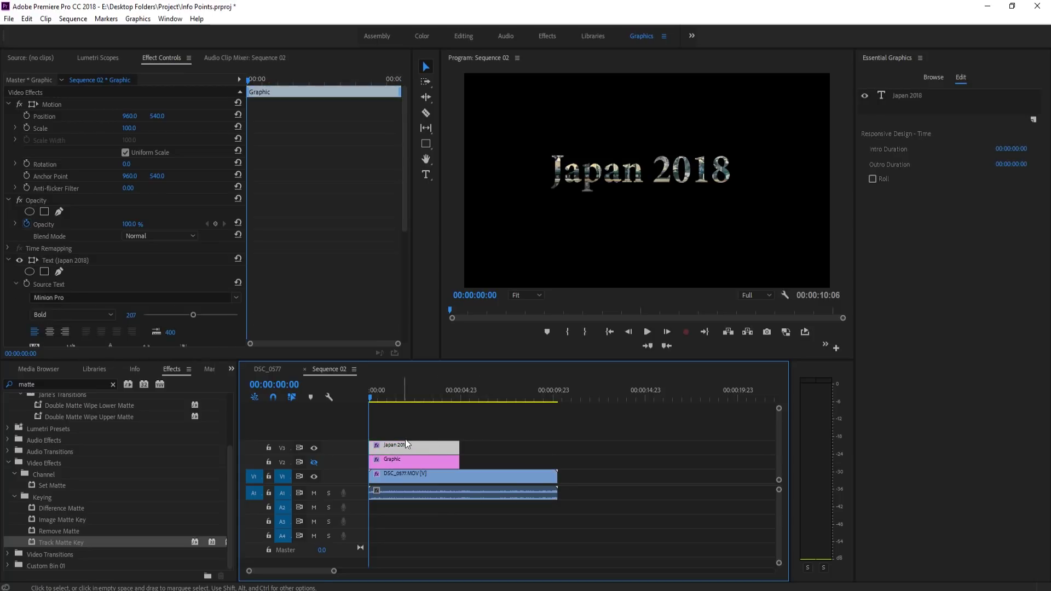
pyautogui.click(408, 481)
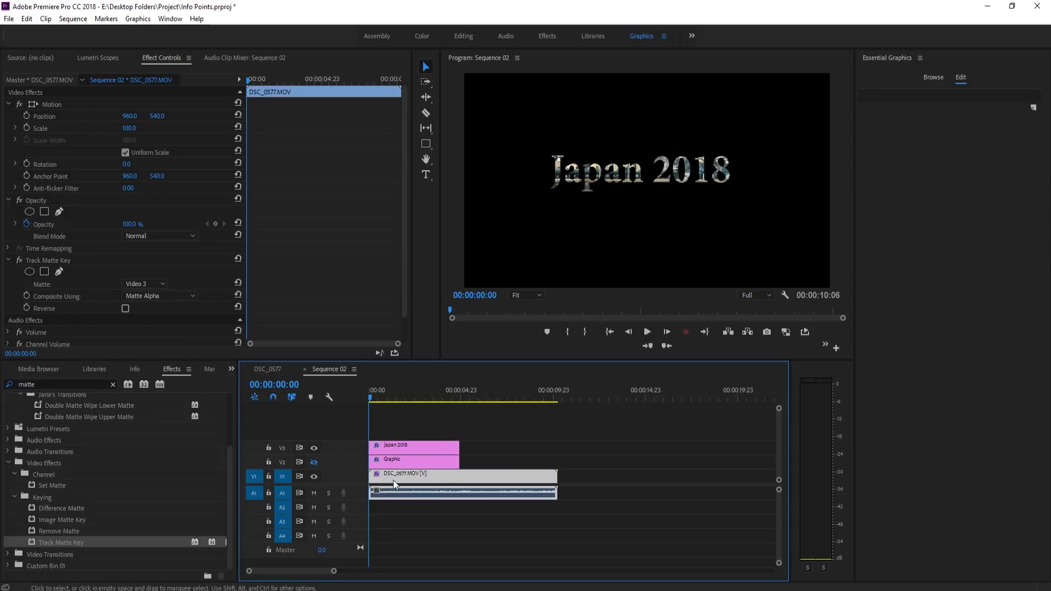
# Show V2 again and move the Japan 2018 title onto a new Video 4 track
pyautogui.click(388, 447)
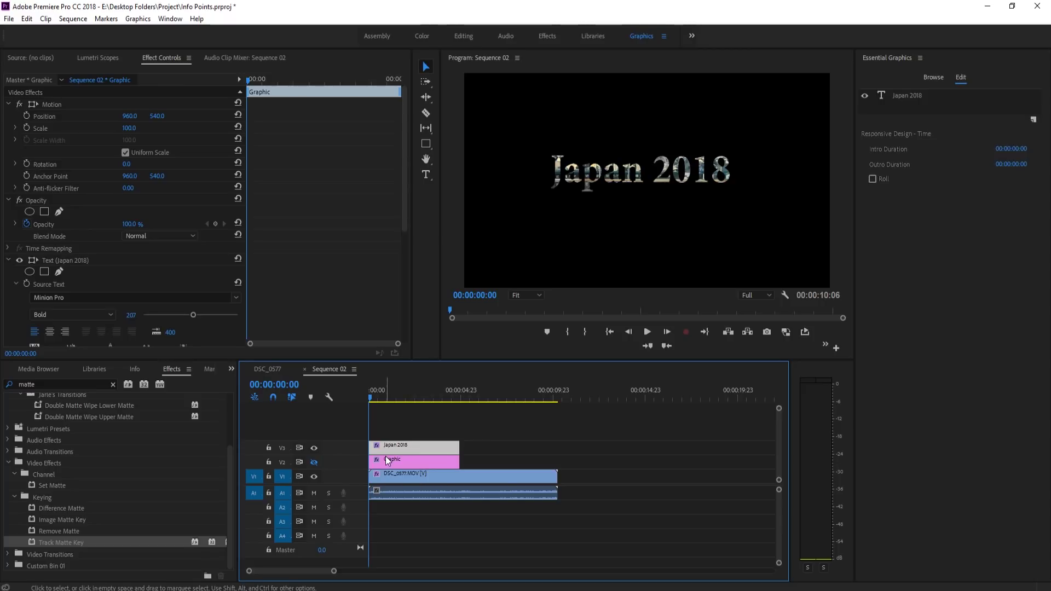
pyautogui.click(313, 463)
pyautogui.moveTo(395, 449); pyautogui.dragTo(386, 441)
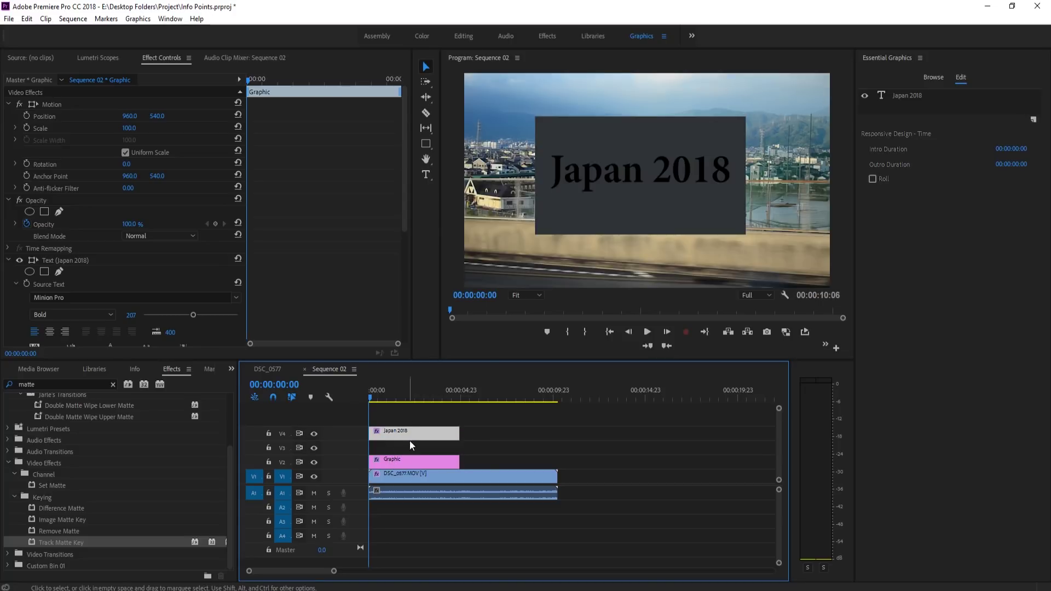
# Change the footage's Track Matte Key Matte to Video 4
pyautogui.click(448, 497)
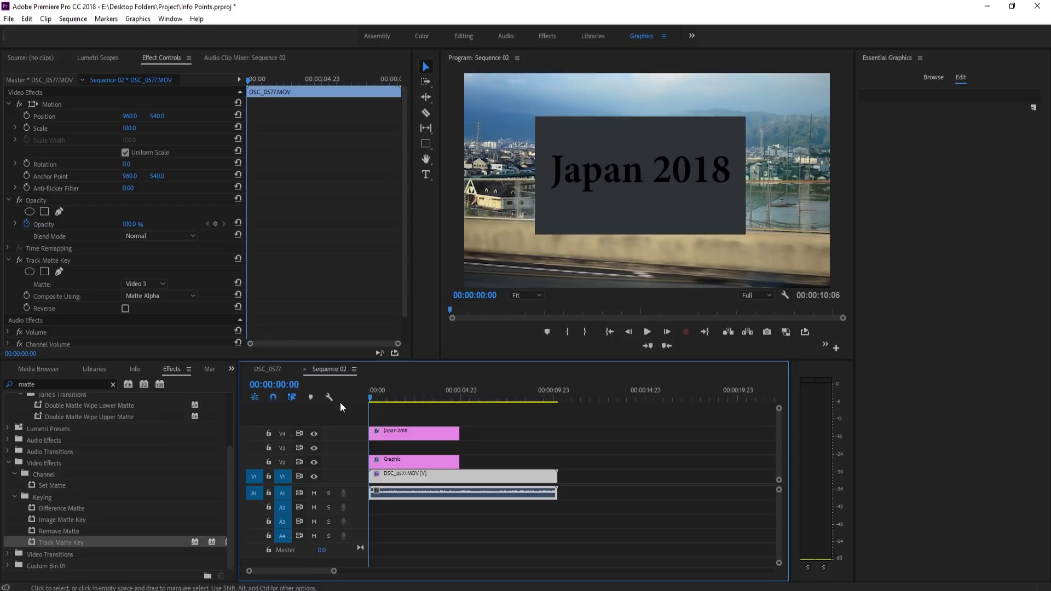
pyautogui.click(159, 285)
pyautogui.click(159, 310)
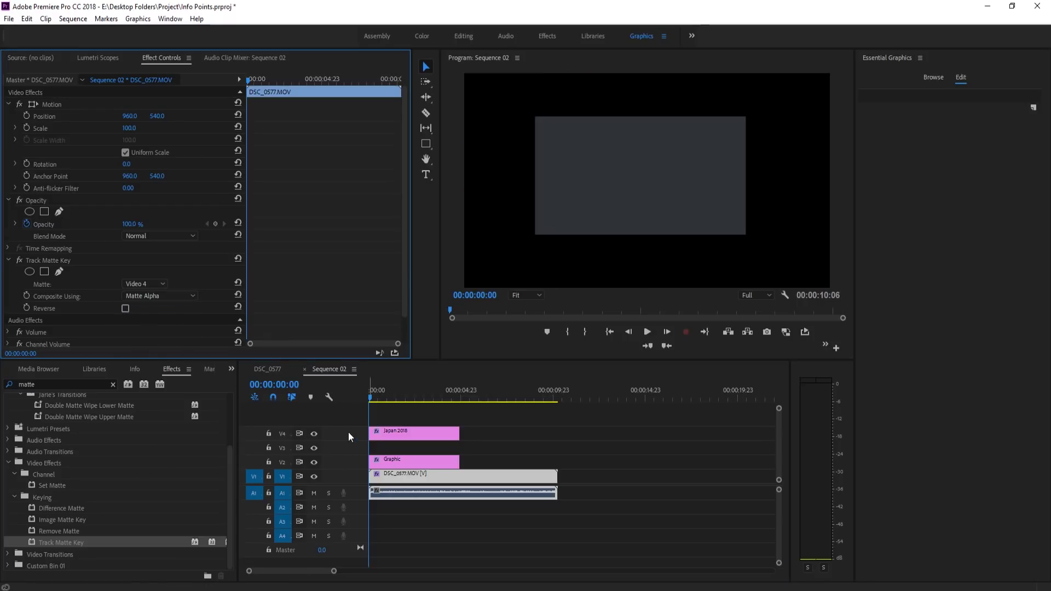
pyautogui.click(471, 437)
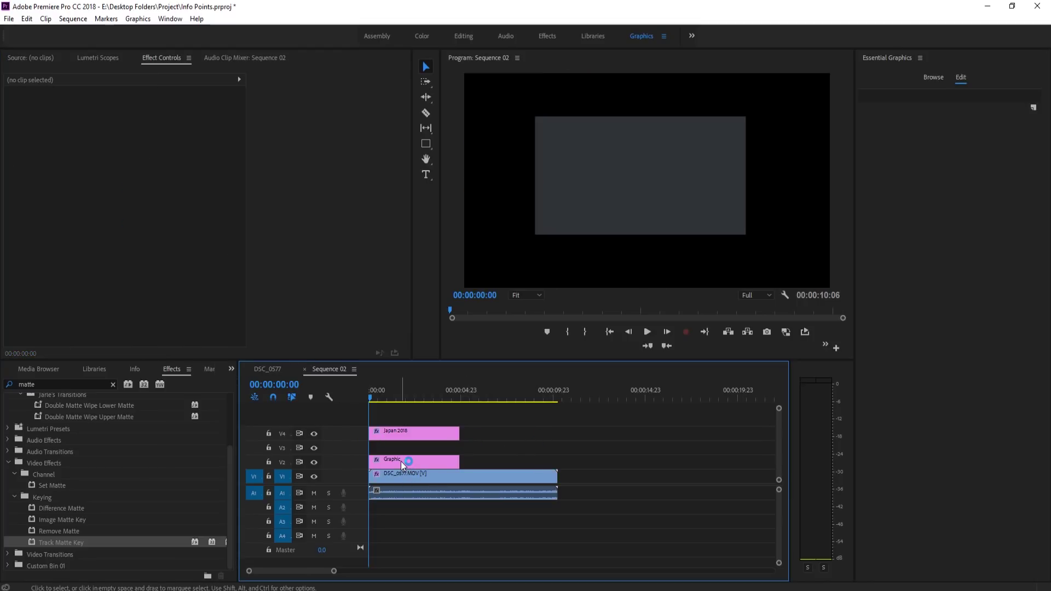
# Move the DSC_0577 footage from V1 up to V3, above the grey box
pyautogui.moveTo(393, 471); pyautogui.dragTo(390, 448)
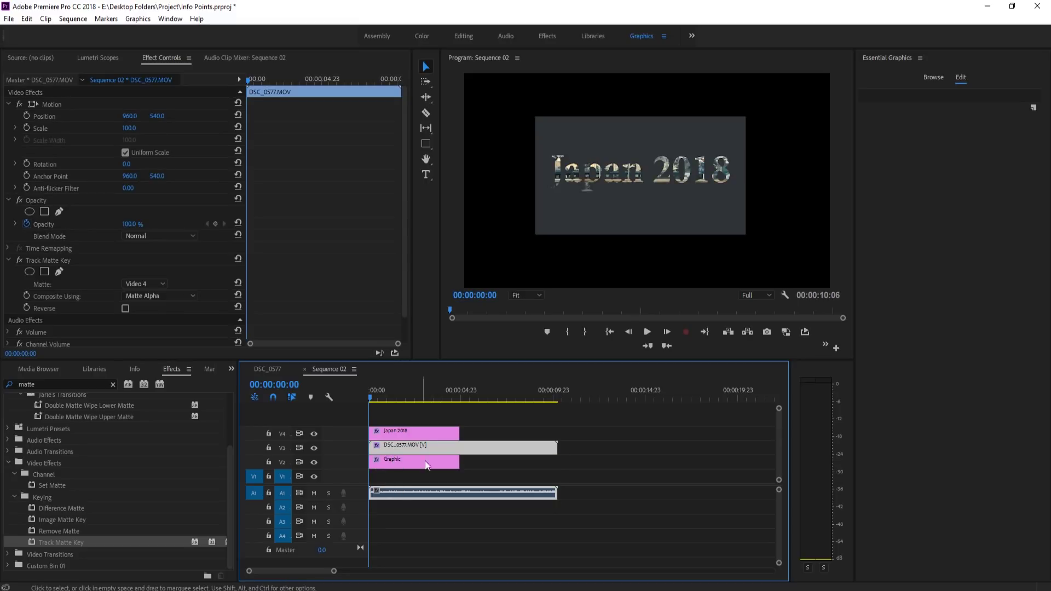
pyautogui.click(387, 461)
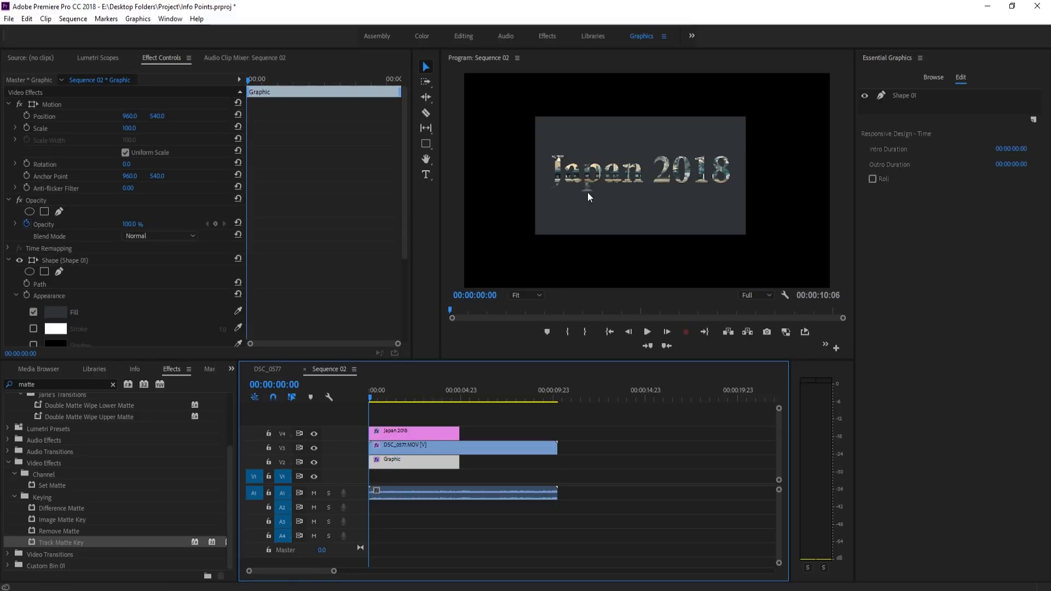
pyautogui.moveTo(423, 452); pyautogui.dragTo(412, 458)
pyautogui.hotkey('ctrl', 'z')
# Copy the footage down to Video 1 and delete Track Matte Key from that copy
pyautogui.click(442, 445)
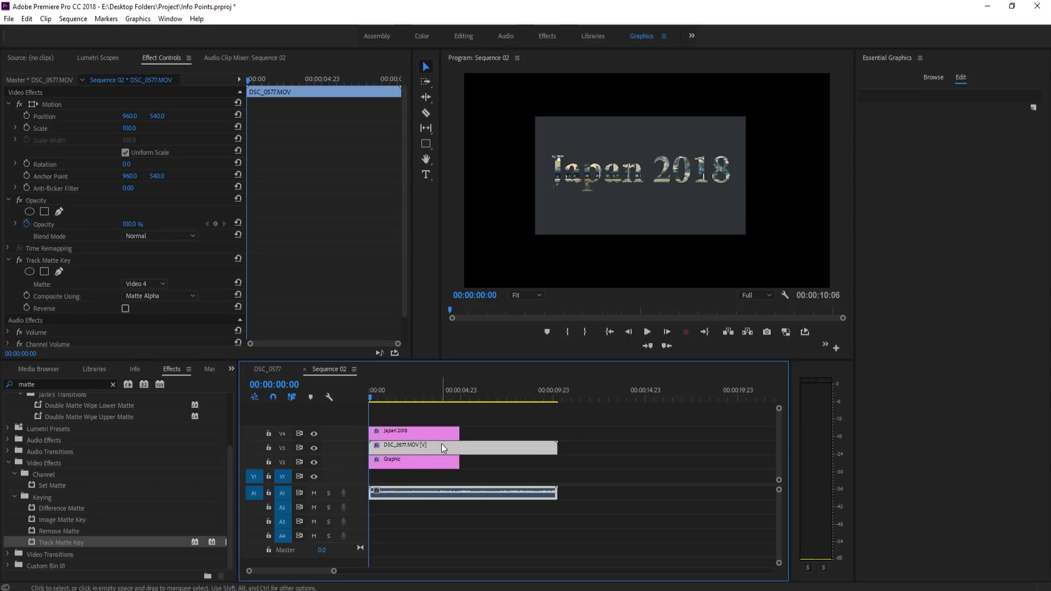
pyautogui.moveTo(441, 447); pyautogui.dragTo(415, 475)
pyautogui.click(414, 474)
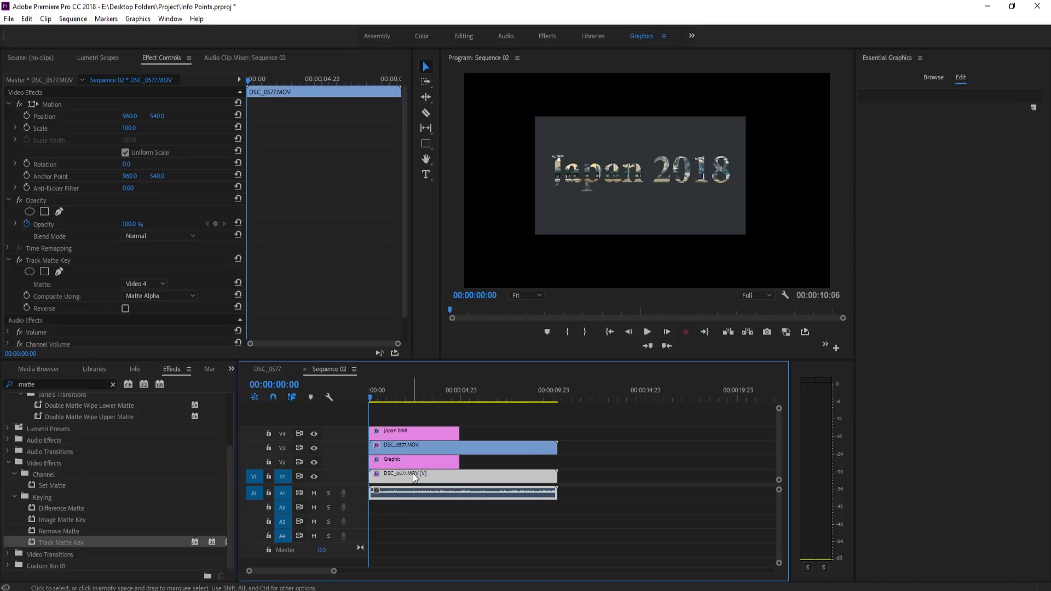
pyautogui.scroll(-1, 82, 298)
pyautogui.click(71, 239)
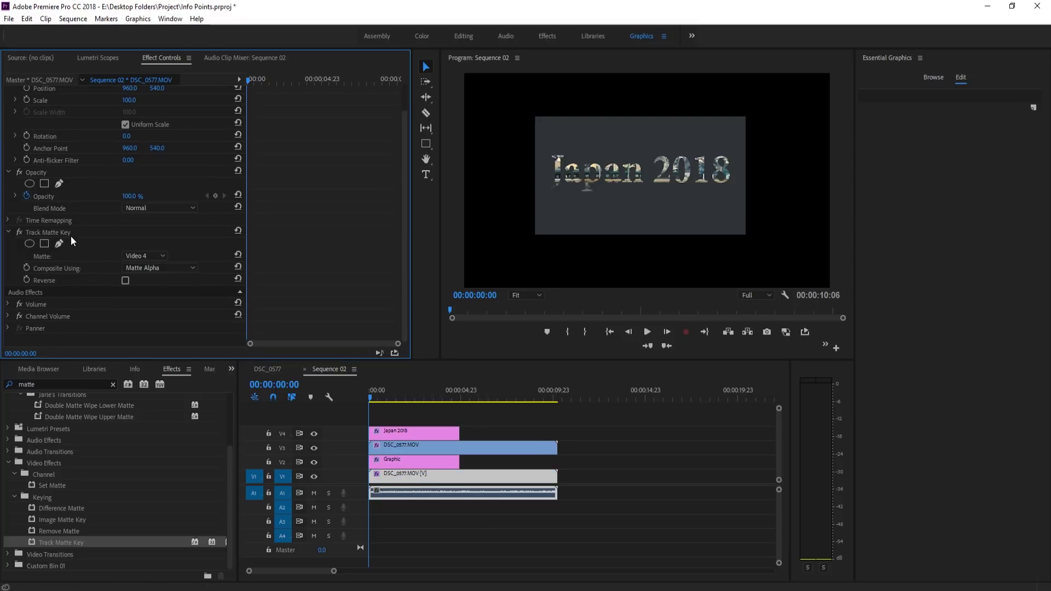
pyautogui.click(52, 233)
pyautogui.press('Delete')
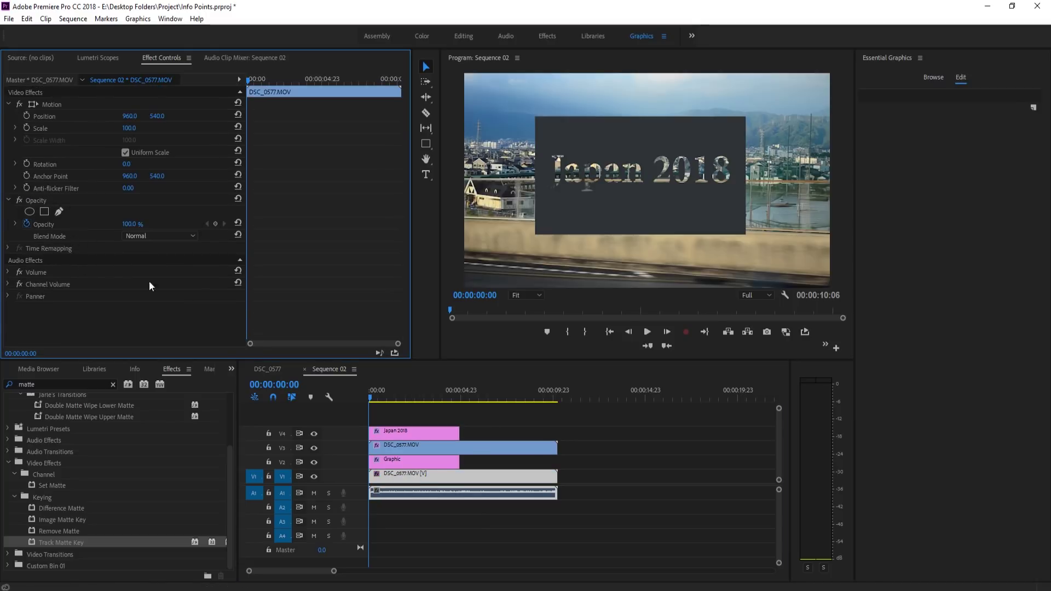
pyautogui.click(429, 481)
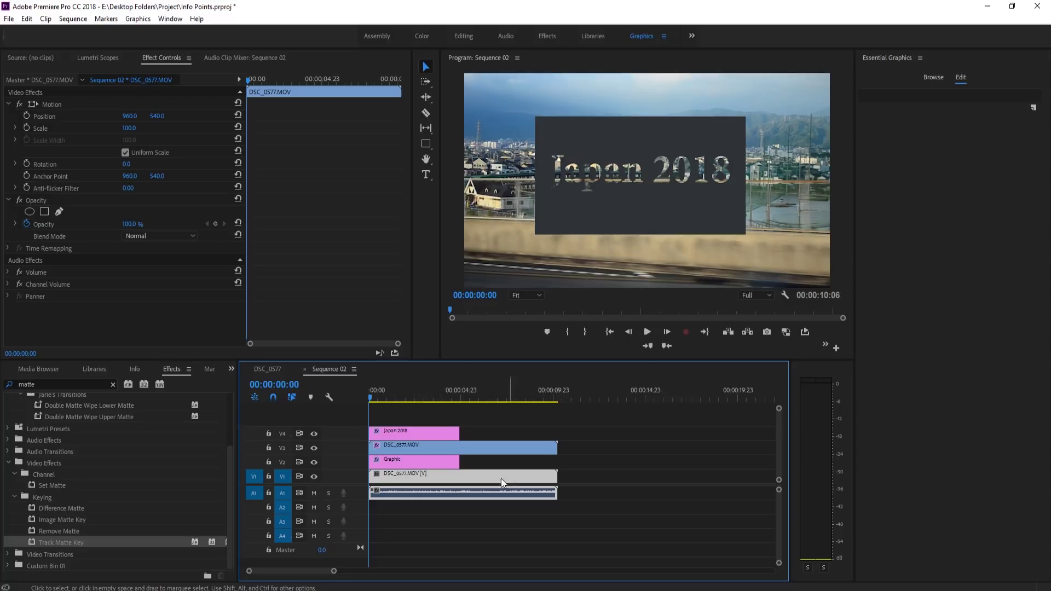
pyautogui.click(314, 462)
pyautogui.click(314, 448)
pyautogui.click(314, 434)
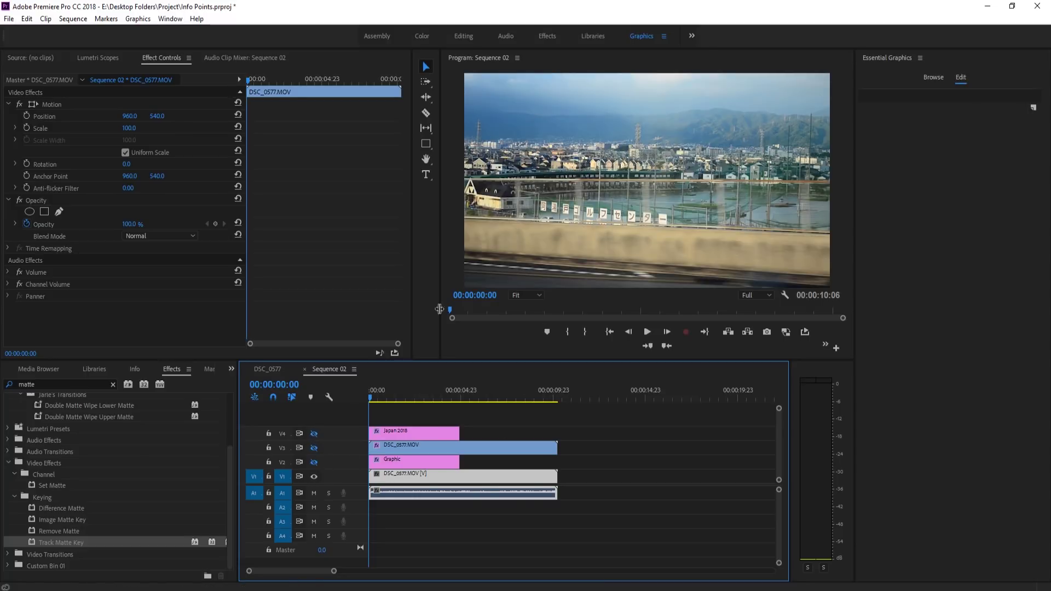
pyautogui.click(313, 462)
pyautogui.click(315, 435)
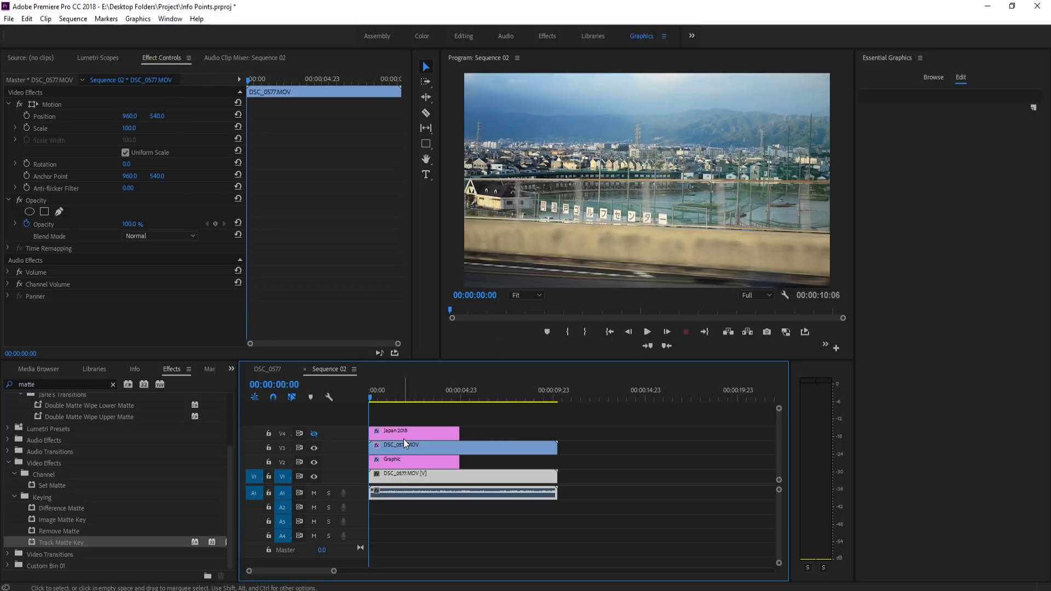
pyautogui.click(315, 433)
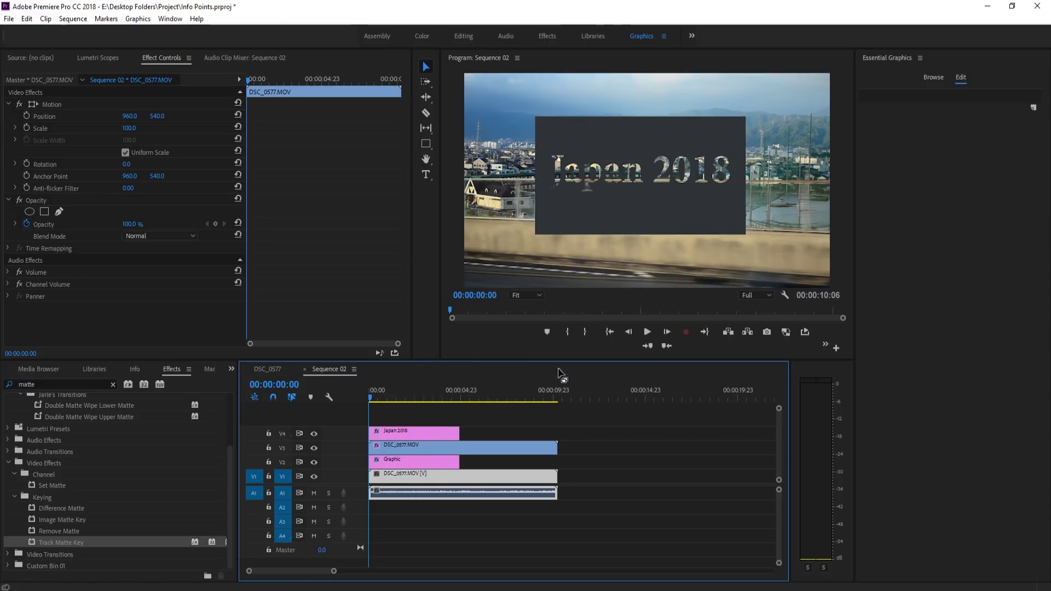
# Change the box's fill from dark grey to white FFFFFF and scrub to preview
pyautogui.click(415, 460)
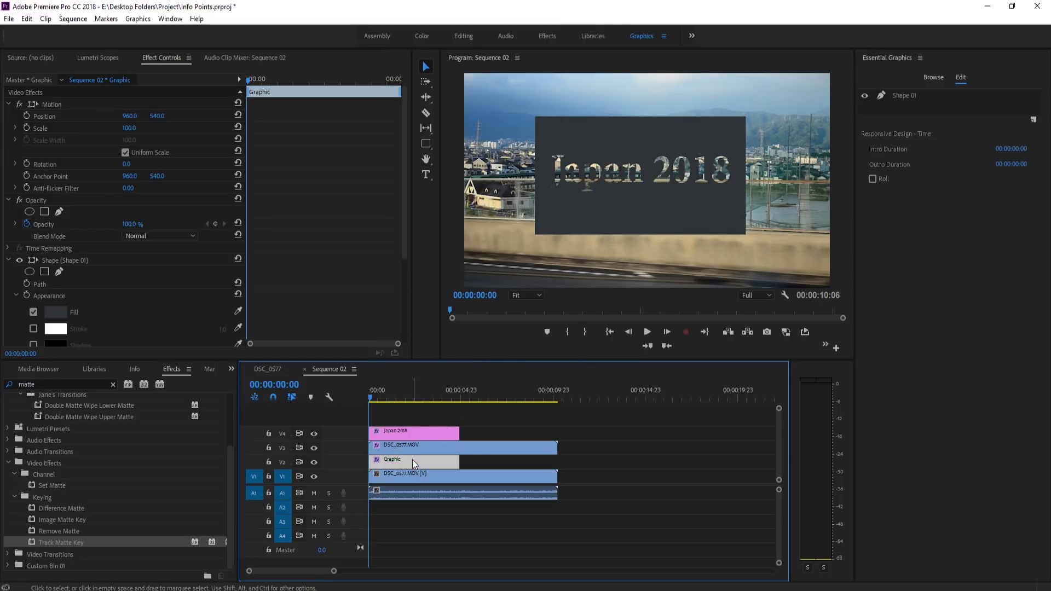
pyautogui.click(589, 221)
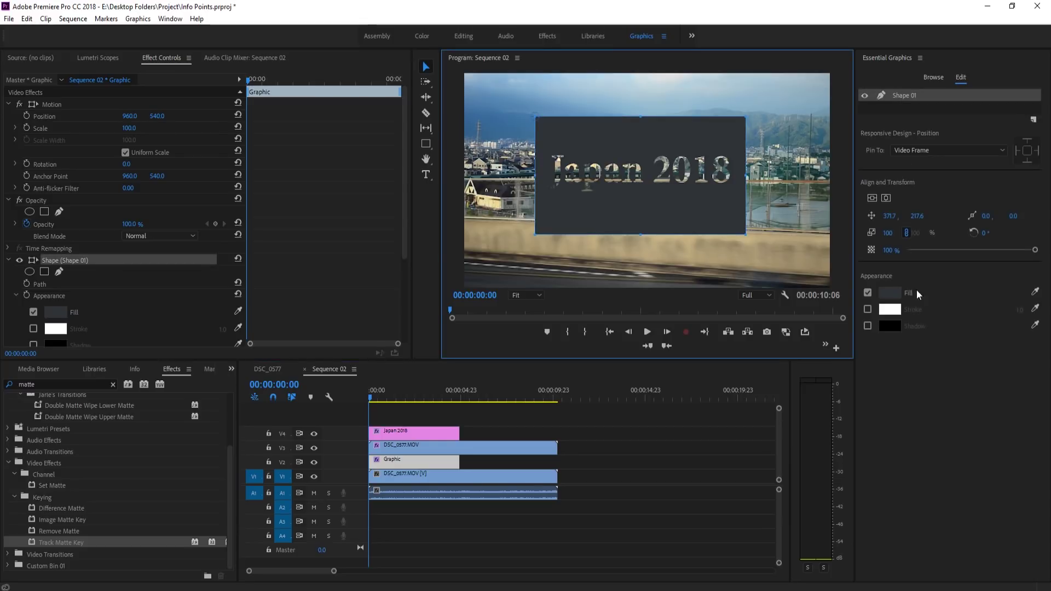
pyautogui.click(890, 293)
pyautogui.click(405, 391)
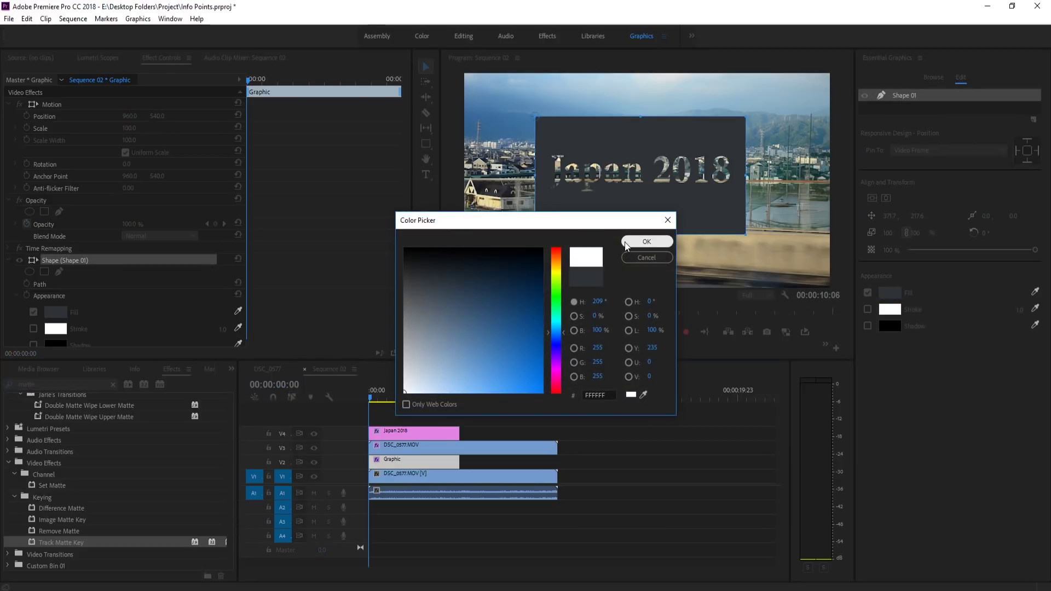
pyautogui.click(646, 242)
pyautogui.click(640, 446)
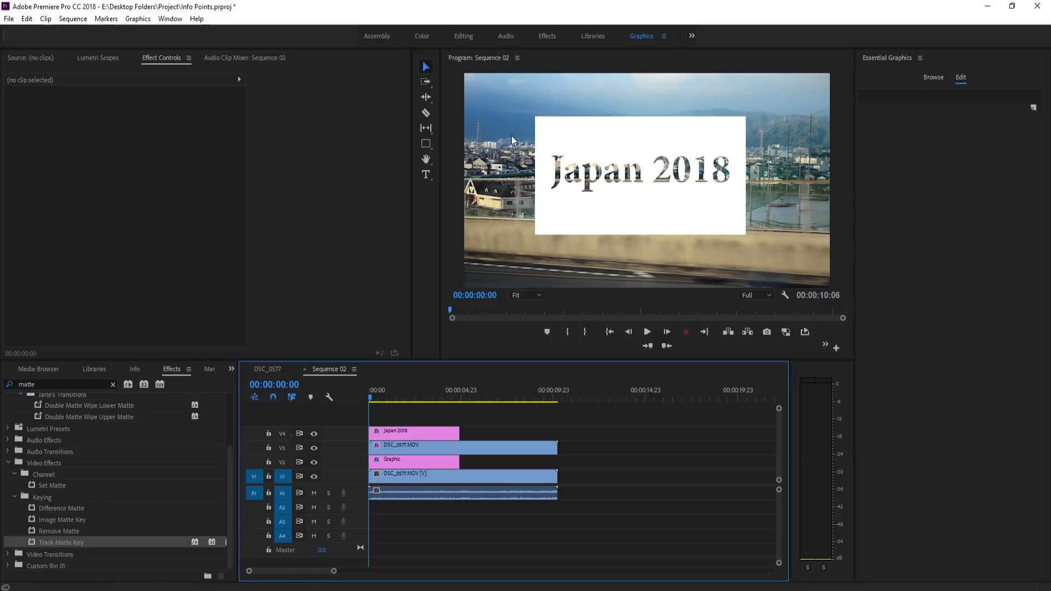
pyautogui.moveTo(372, 393); pyautogui.dragTo(345, 399)
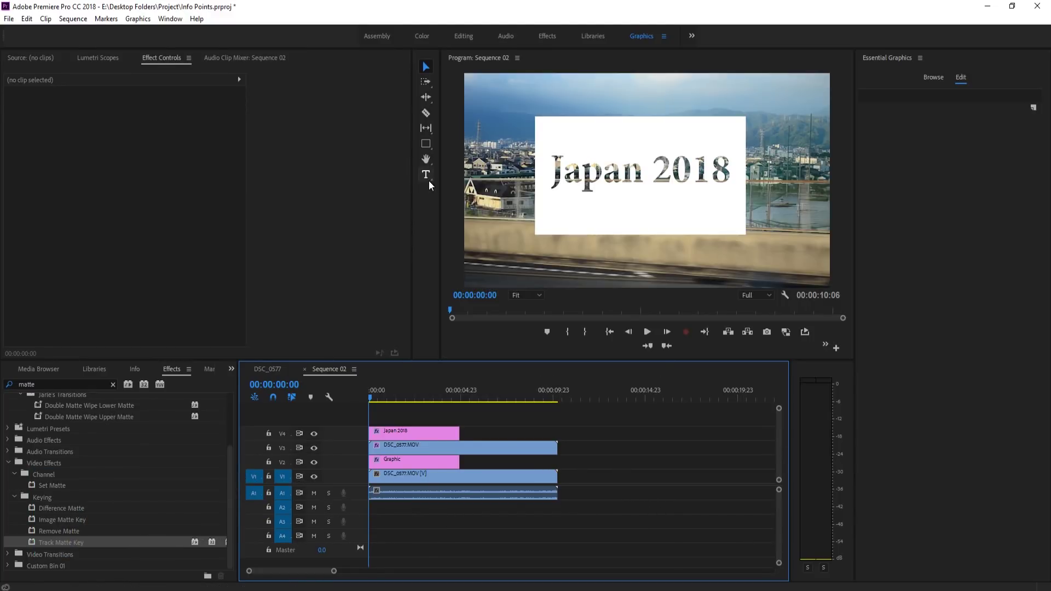
# View the DSC_0577 sequence, then back in Sequence 02 select the Japan 2018 text with the Type tool
pyautogui.click(267, 369)
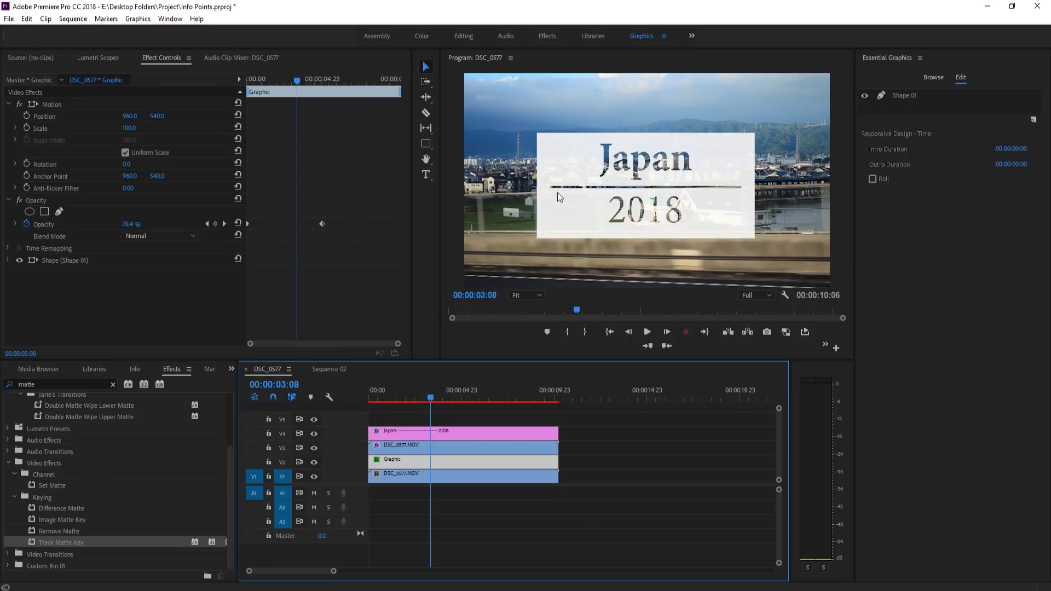
pyautogui.click(314, 370)
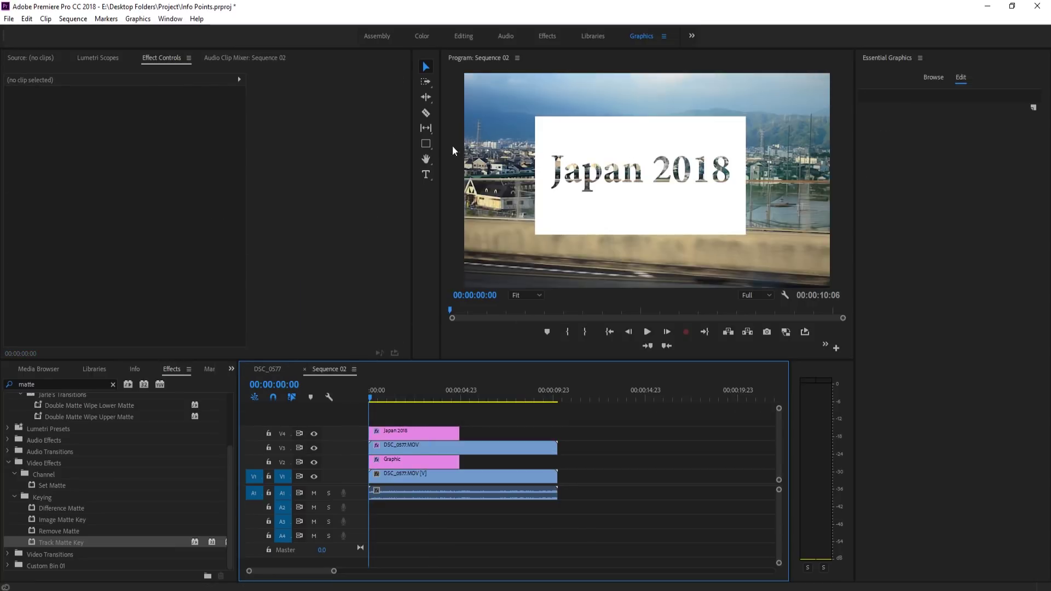
pyautogui.click(426, 175)
pyautogui.click(558, 172)
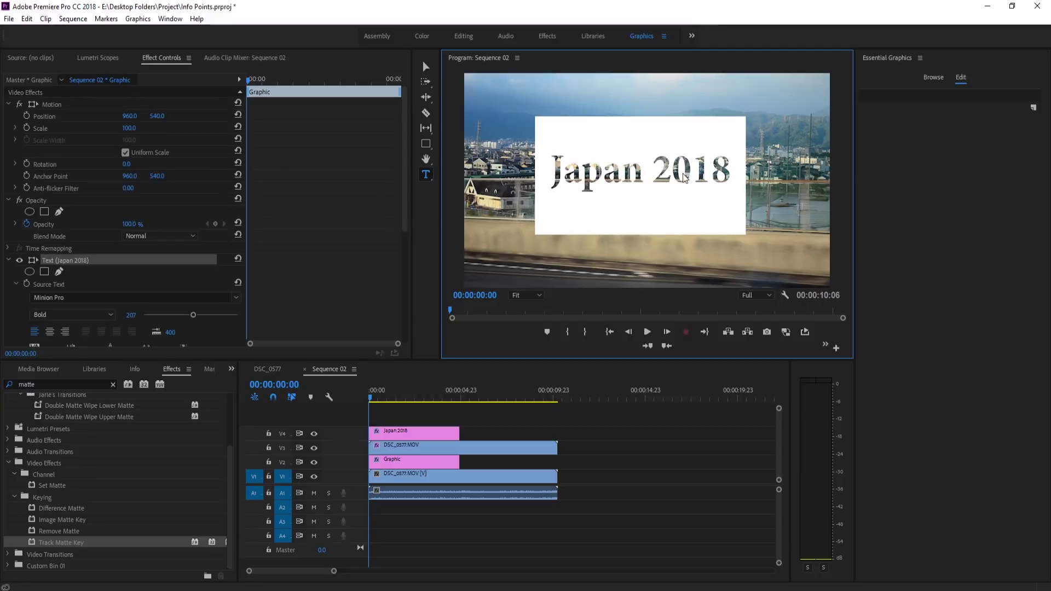
pyautogui.moveTo(558, 172); pyautogui.dragTo(731, 174)
# Put 2018 on its own line and increase the title's line spacing
pyautogui.click(649, 176)
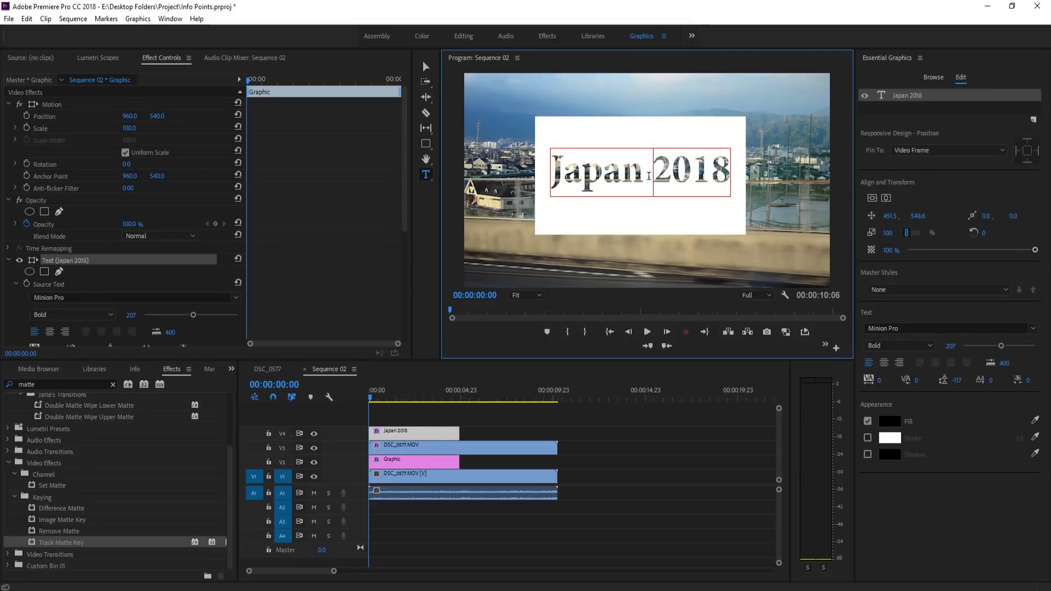
pyautogui.press('Return')
pyautogui.moveTo(641, 191); pyautogui.dragTo(549, 156)
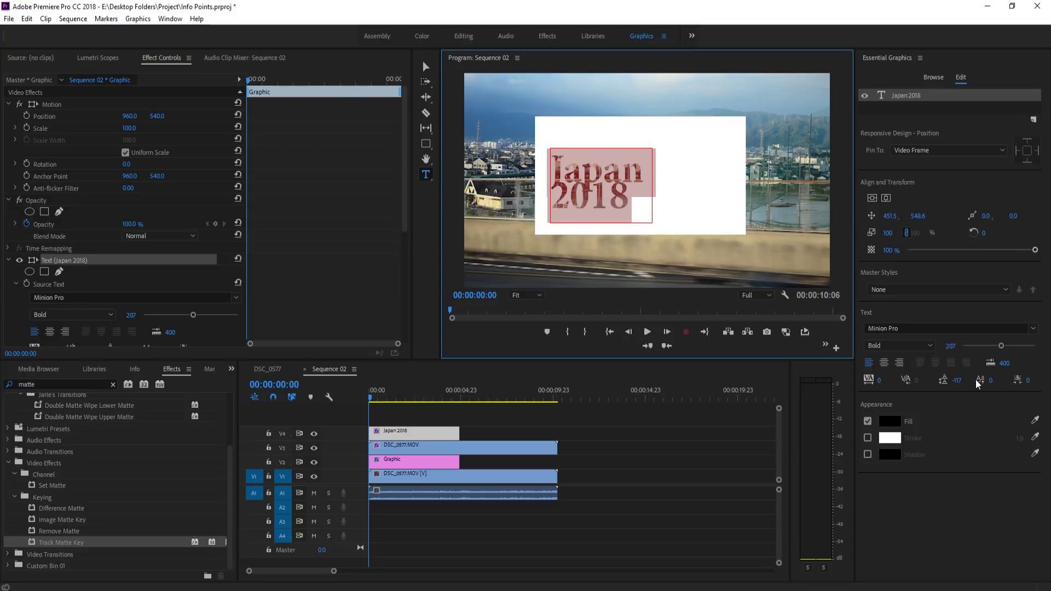
pyautogui.moveTo(957, 380); pyautogui.dragTo(987, 380)
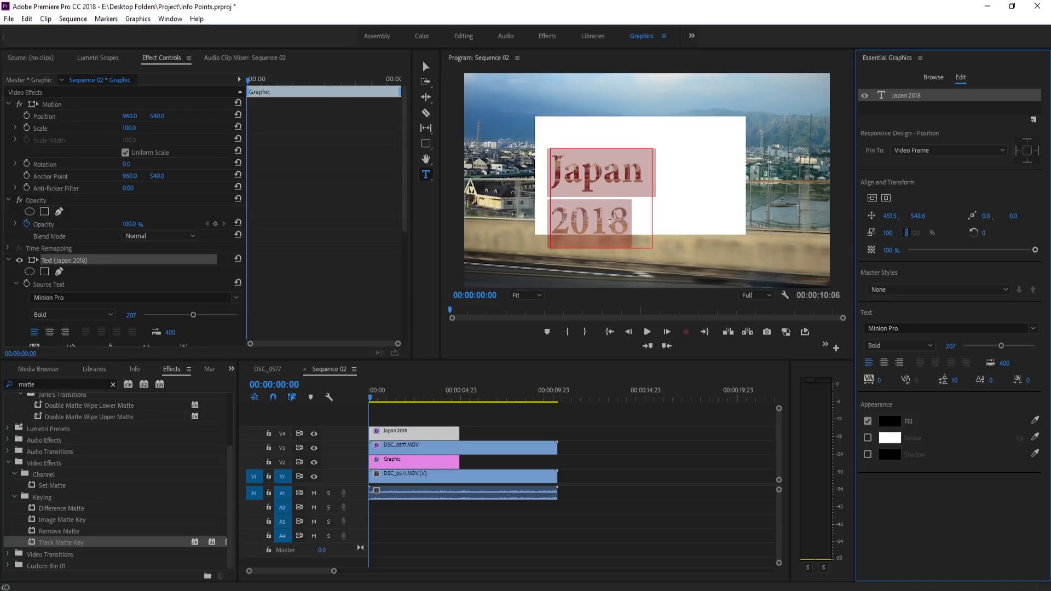
# Add a '------------' line under Japan and move the title higher in the frame
pyautogui.click(648, 199)
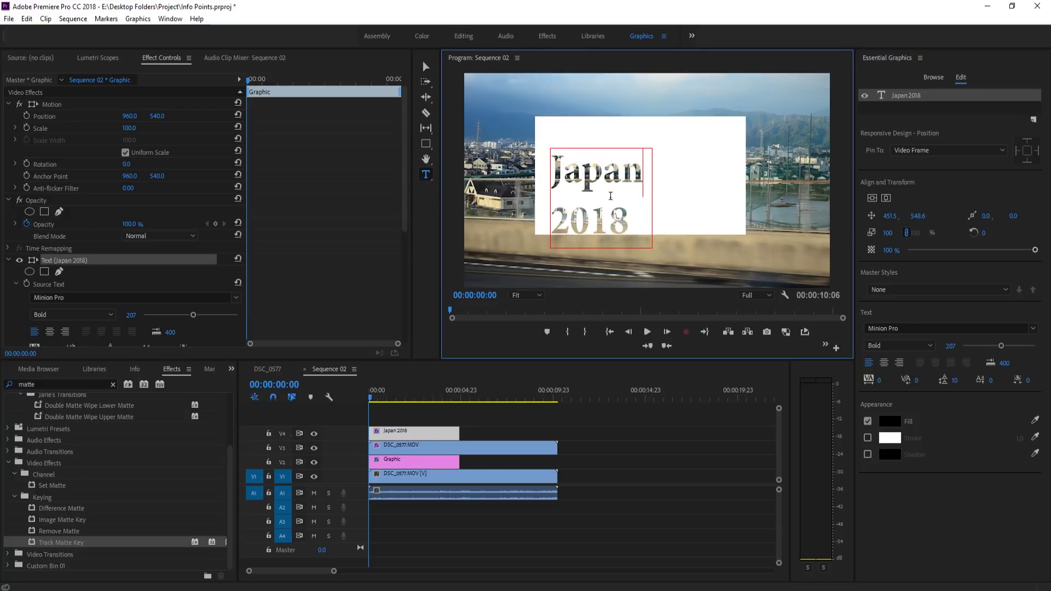
pyautogui.press('Return')
pyautogui.write('----------')
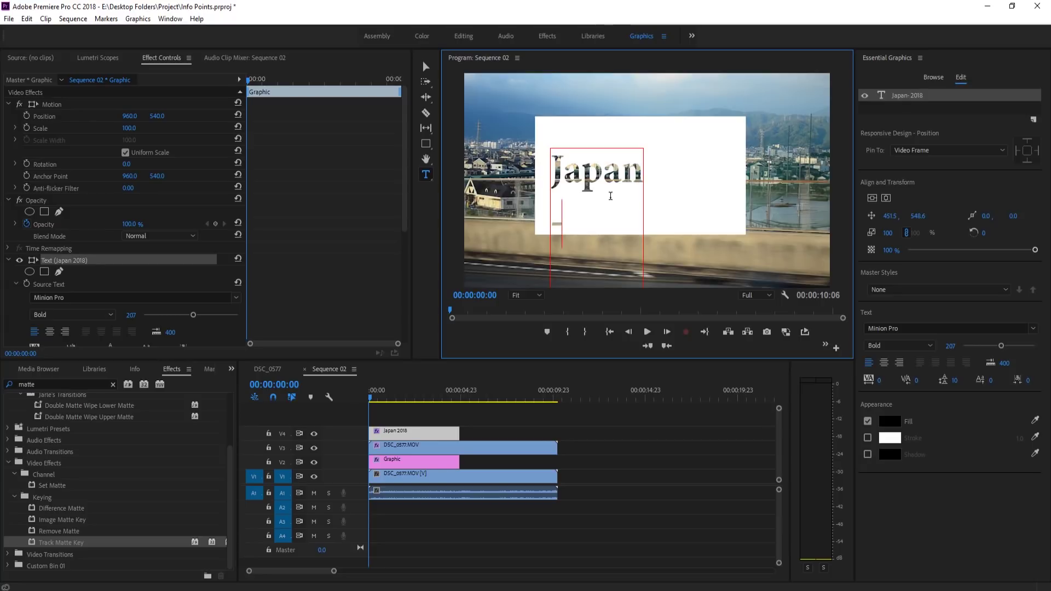
pyautogui.write('--')
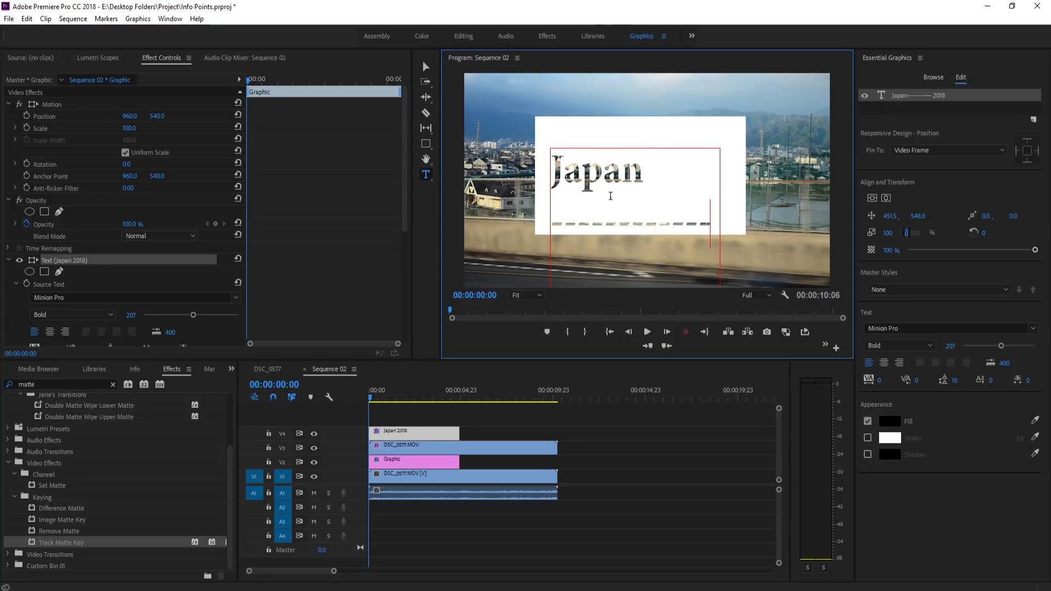
pyautogui.click(426, 67)
pyautogui.moveTo(620, 217); pyautogui.dragTo(624, 151)
# Set negative leading, centre-align the lines, and move the title into the white box's centre
pyautogui.doubleClick(630, 213)
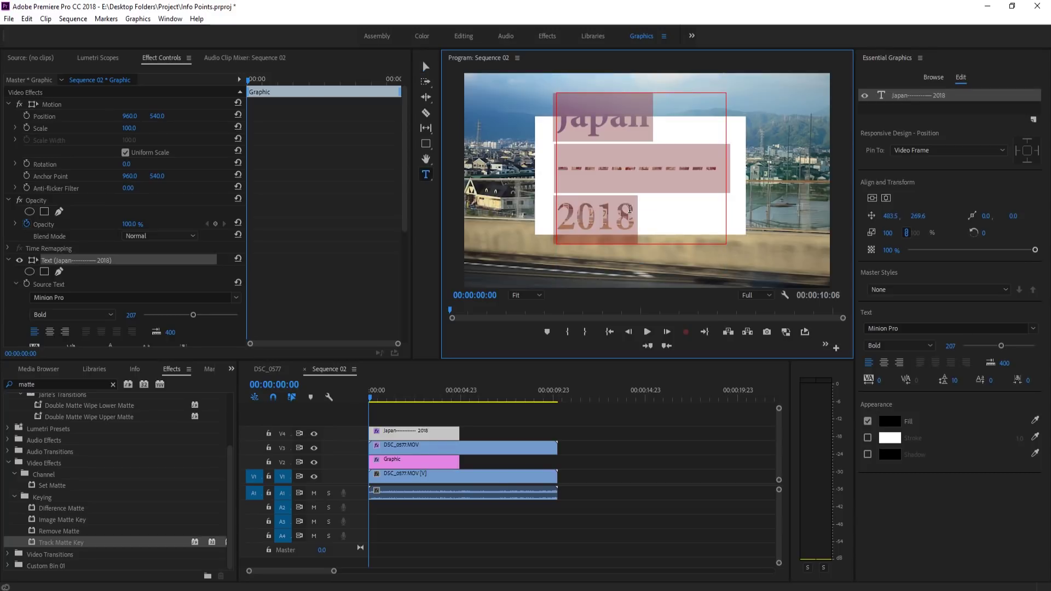
pyautogui.click(953, 381)
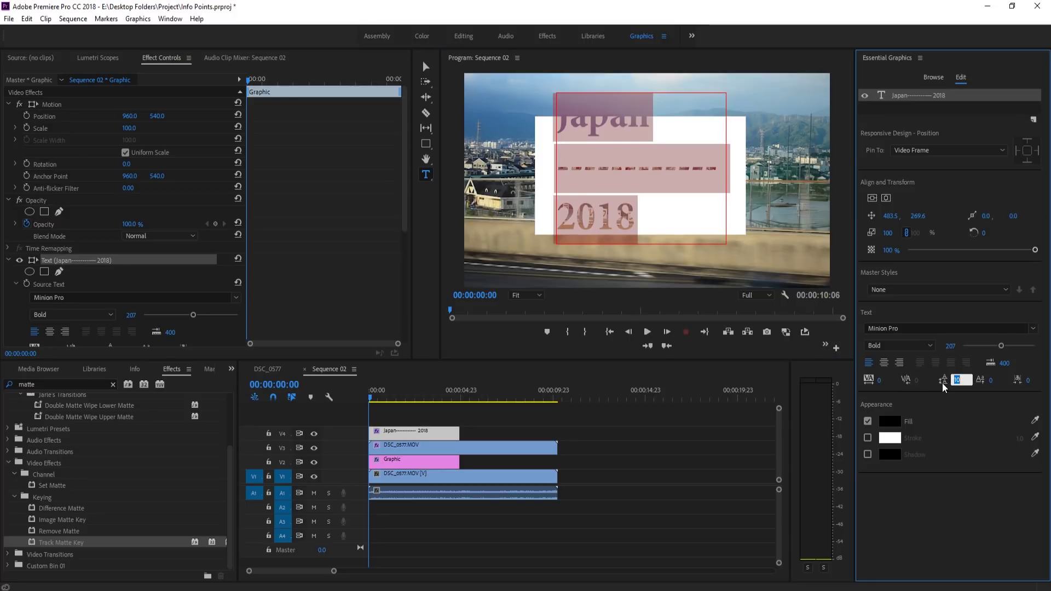
pyautogui.press('Return')
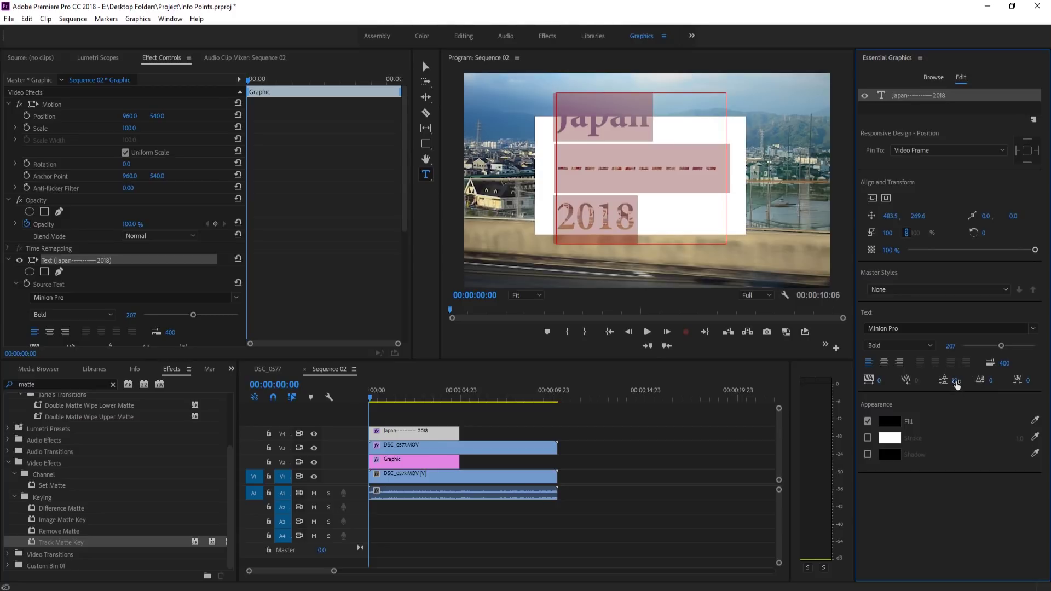
pyautogui.moveTo(956, 381); pyautogui.dragTo(962, 379)
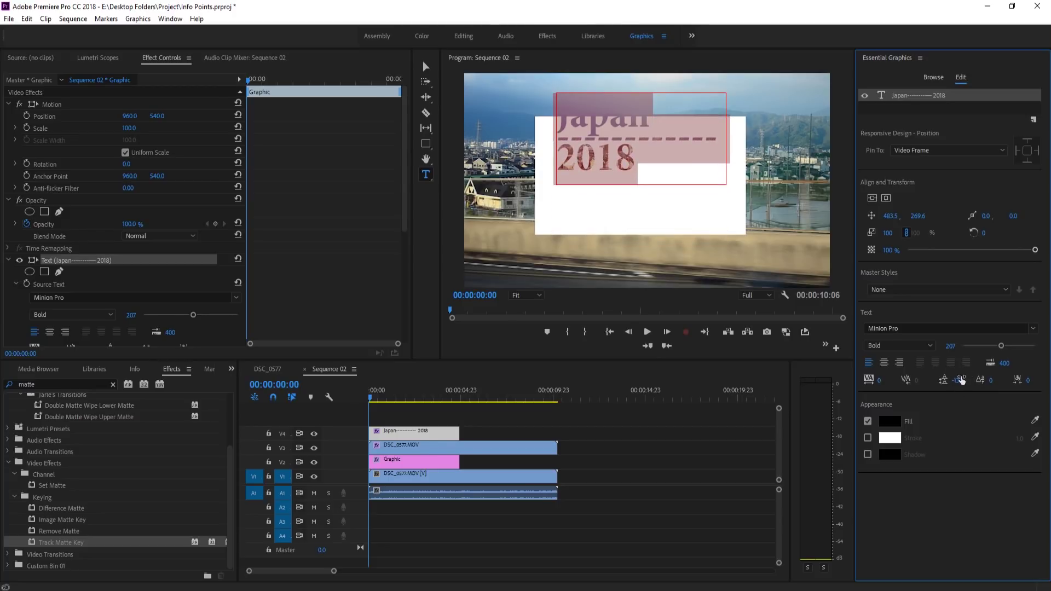
pyautogui.click(885, 363)
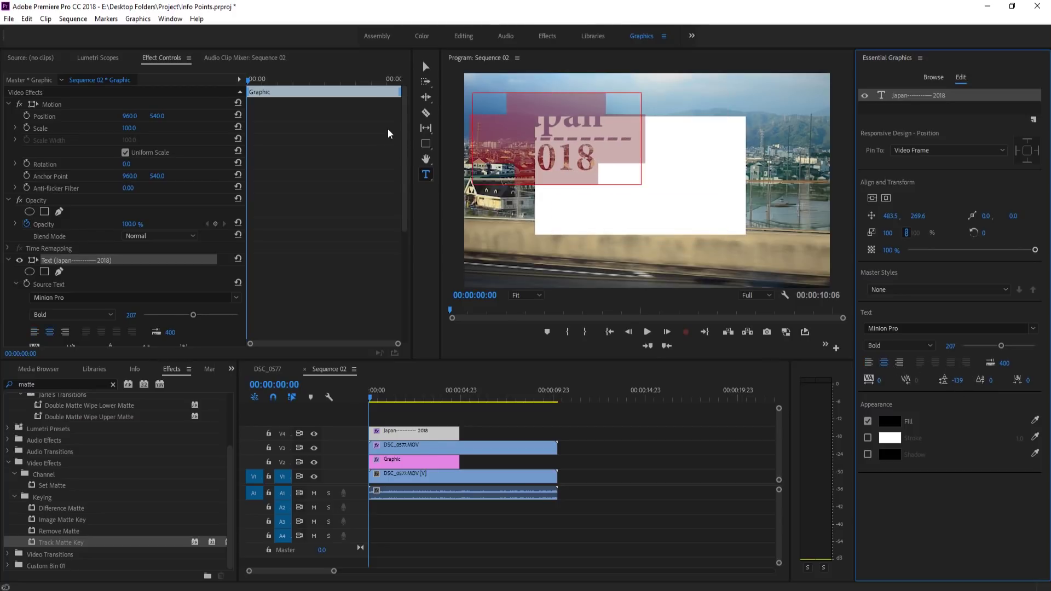
pyautogui.click(426, 66)
pyautogui.moveTo(556, 166); pyautogui.dragTo(636, 195)
# Lower the tracking on the dashes line so it becomes a short divider
pyautogui.doubleClick(575, 174)
pyautogui.doubleClick(591, 172)
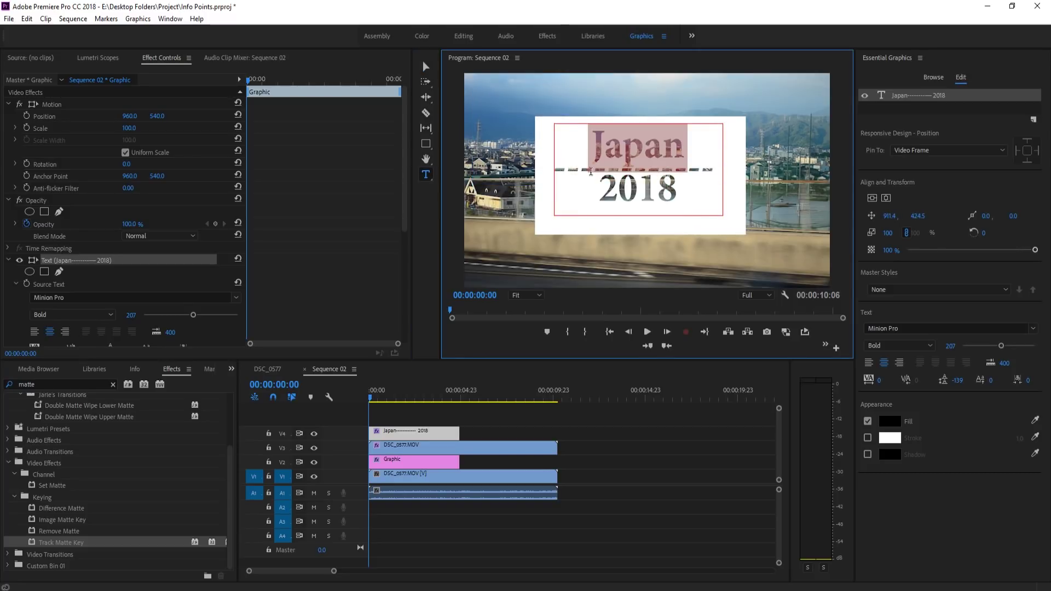
pyautogui.click(705, 169)
pyautogui.moveTo(673, 176); pyautogui.dragTo(541, 176)
pyautogui.click(690, 172)
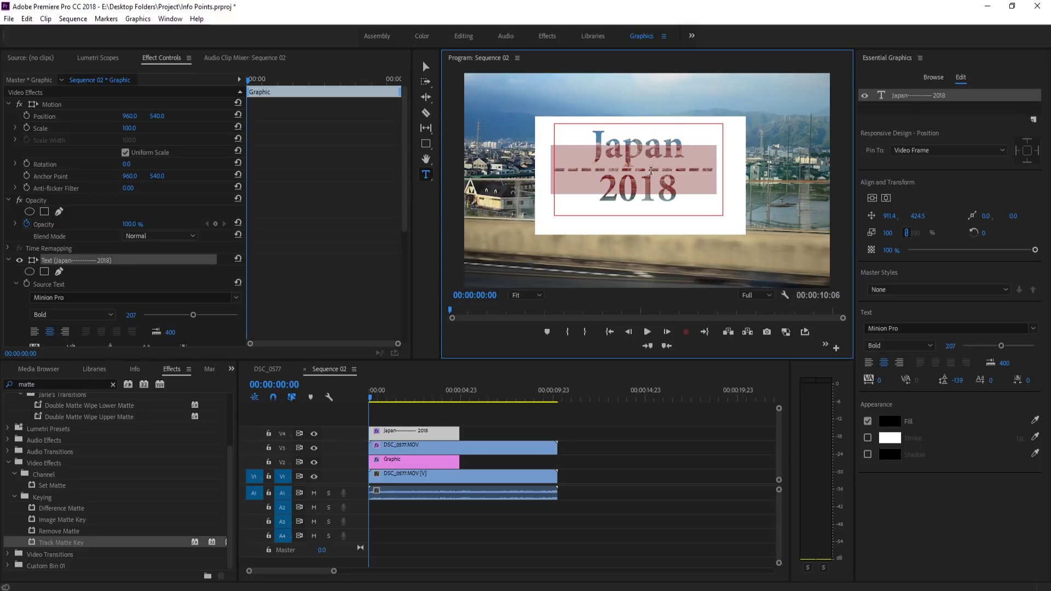
pyautogui.moveTo(880, 380); pyautogui.dragTo(819, 380)
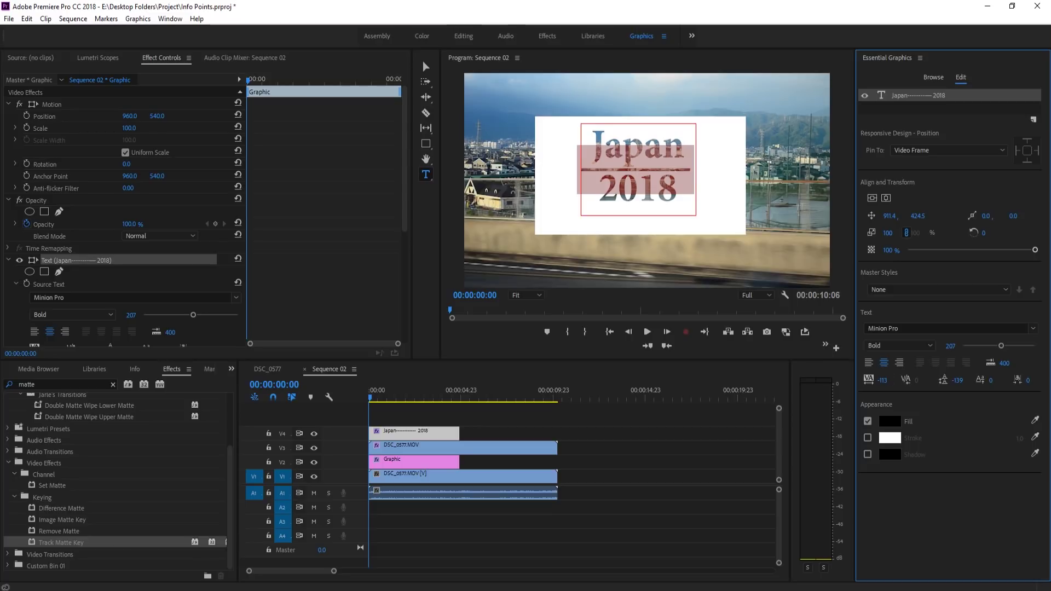
pyautogui.click(650, 167)
# Change the whole 'Japan / 2018' title from Bold to Minion Pro Regular with kerning -136
pyautogui.click(426, 66)
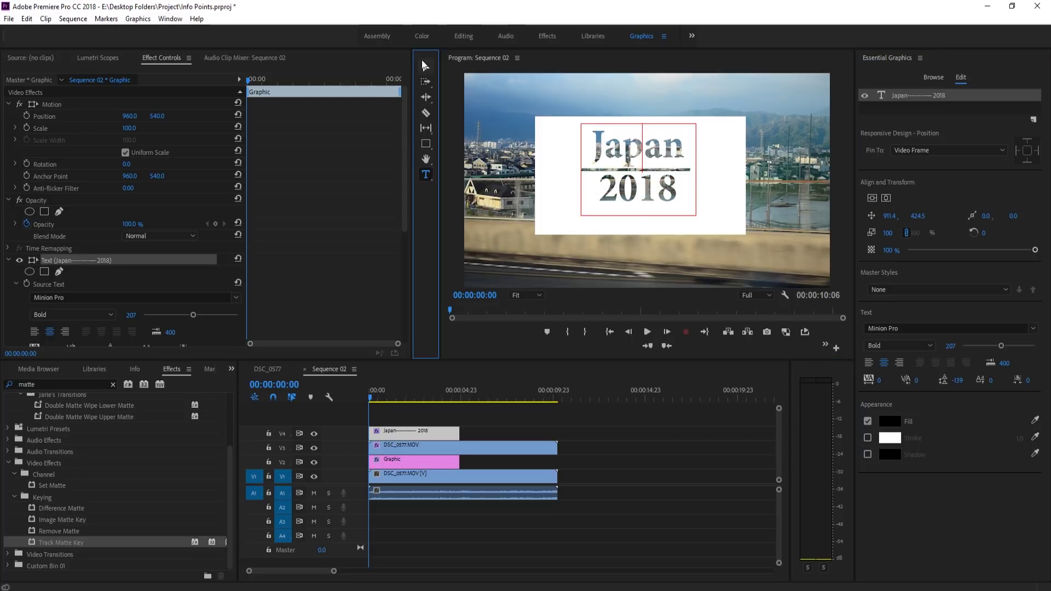
pyautogui.click(664, 228)
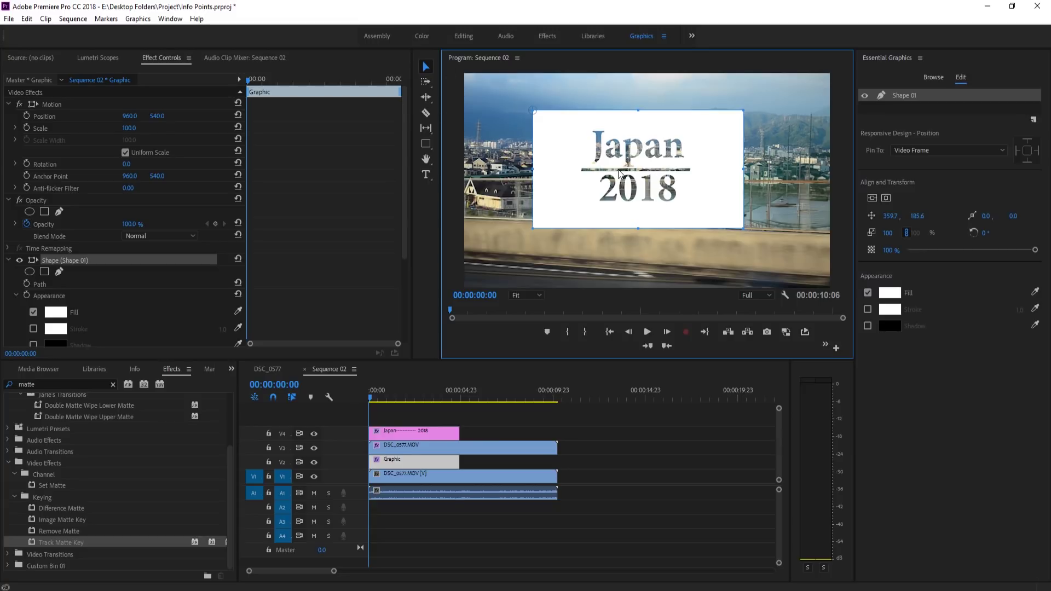
pyautogui.click(426, 174)
pyautogui.click(666, 186)
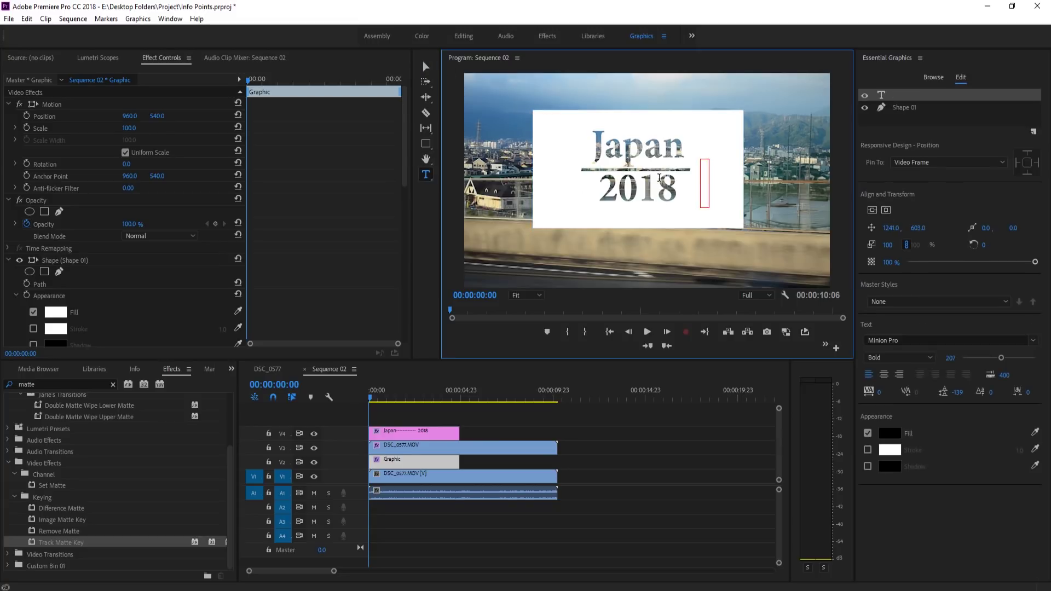
pyautogui.moveTo(695, 171); pyautogui.dragTo(579, 145)
pyautogui.click(898, 346)
pyautogui.click(901, 385)
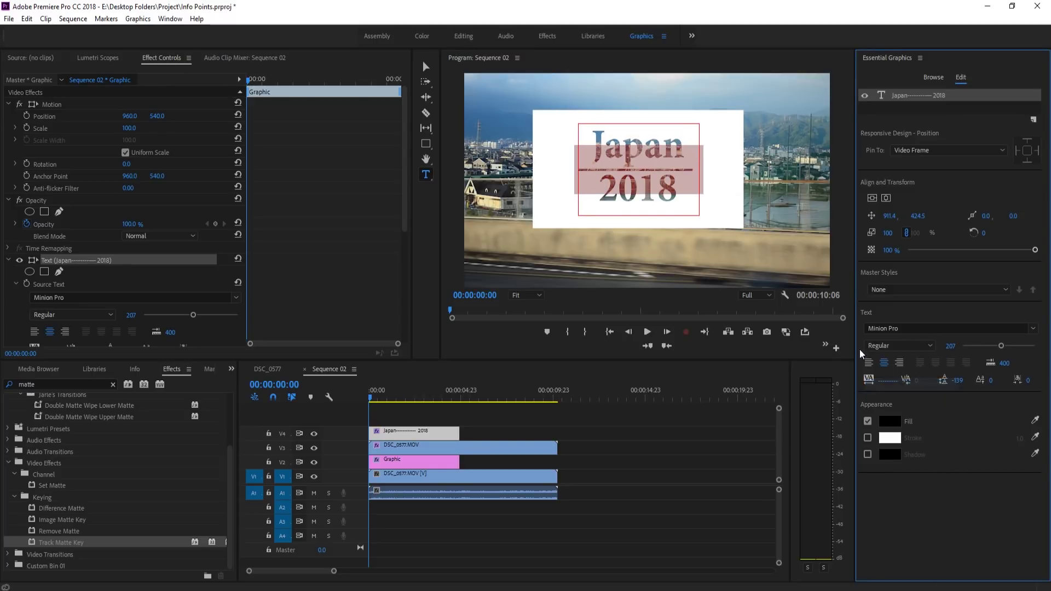
pyautogui.moveTo(883, 379); pyautogui.dragTo(849, 381)
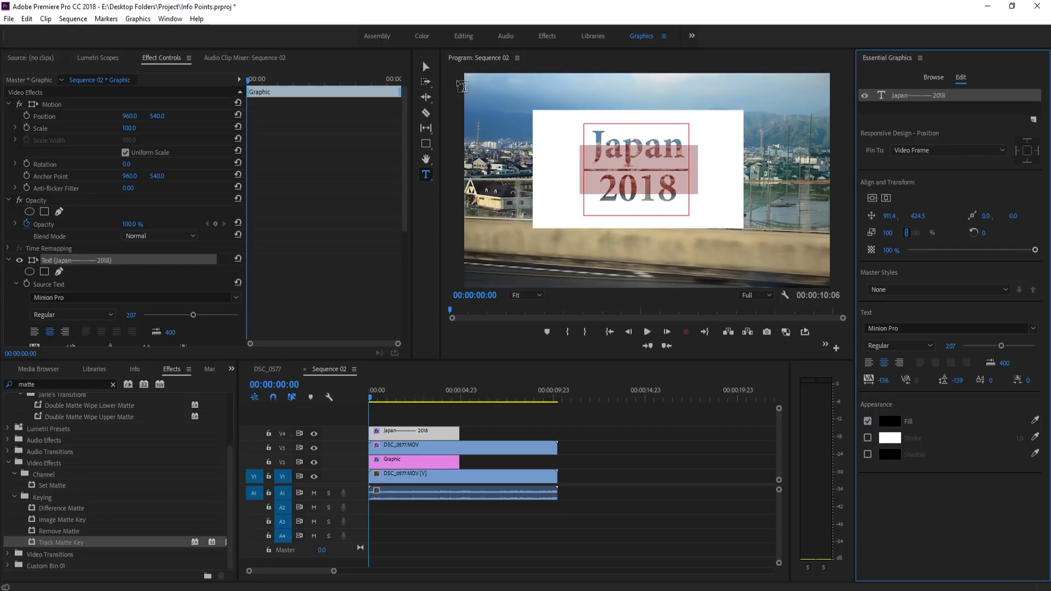
pyautogui.click(426, 67)
pyautogui.click(651, 198)
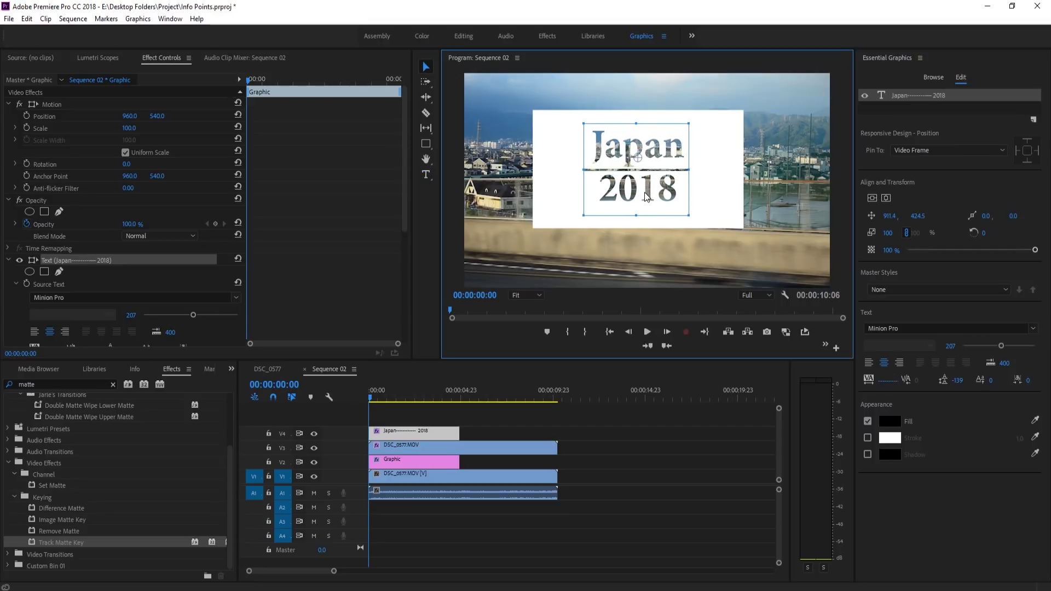
pyautogui.click(669, 471)
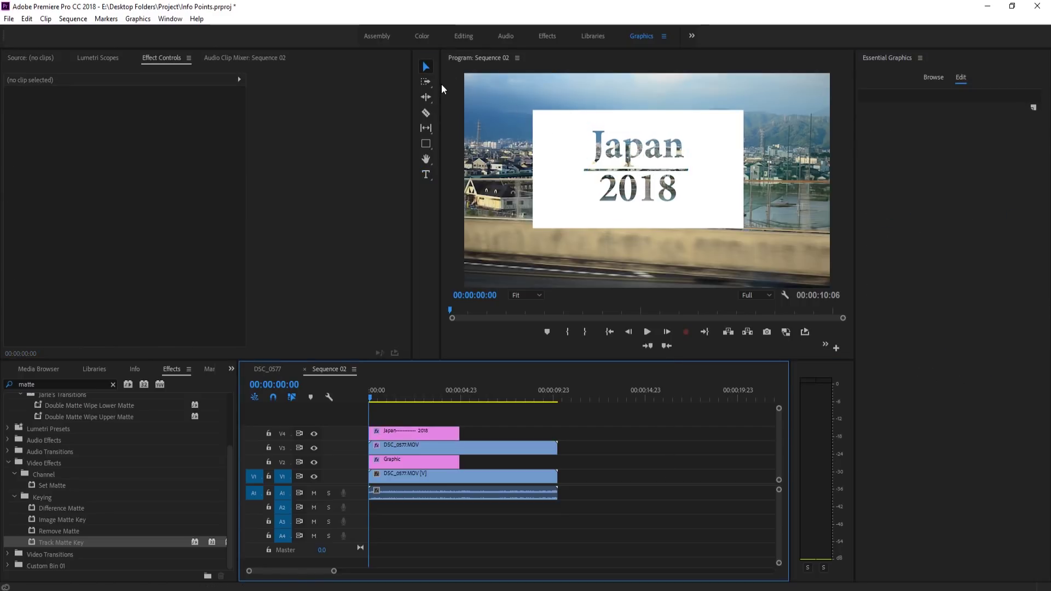
# Glance at the finished DSC_0577 sequence, then return to Sequence 02 and select the title
pyautogui.click(269, 368)
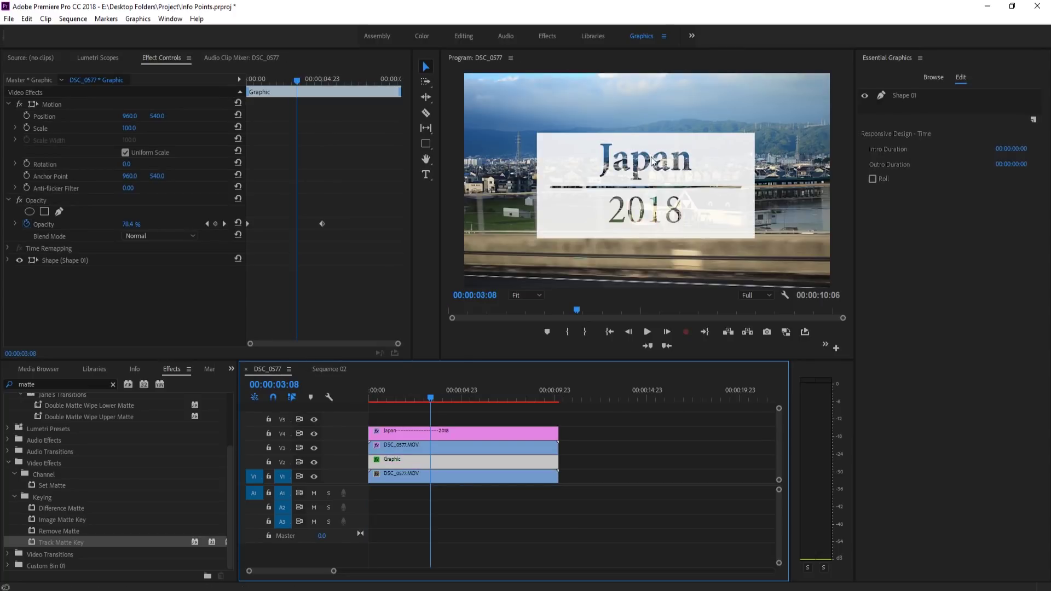
pyautogui.click(327, 369)
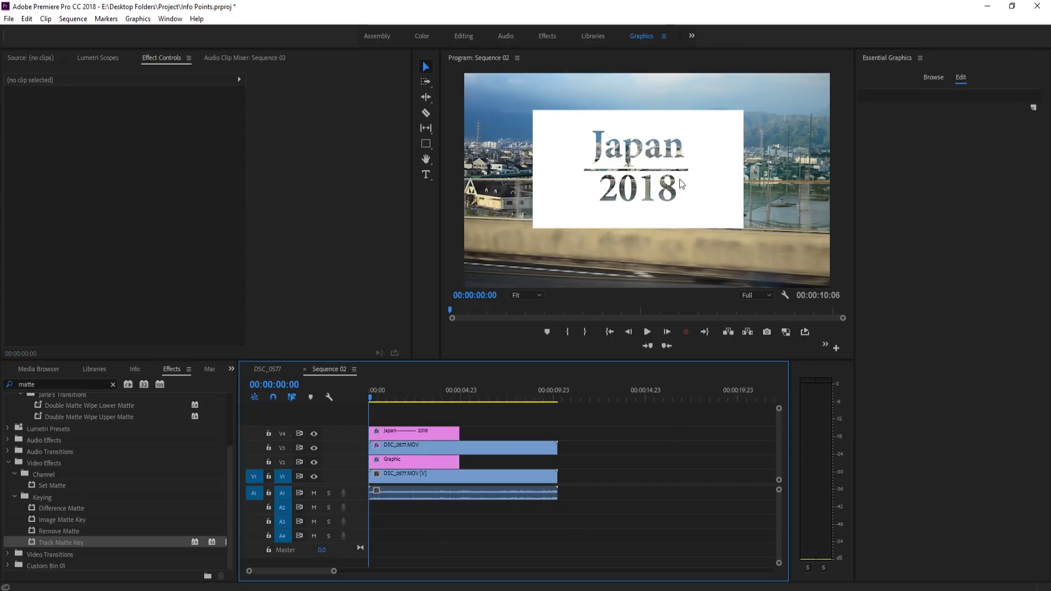
pyautogui.click(639, 176)
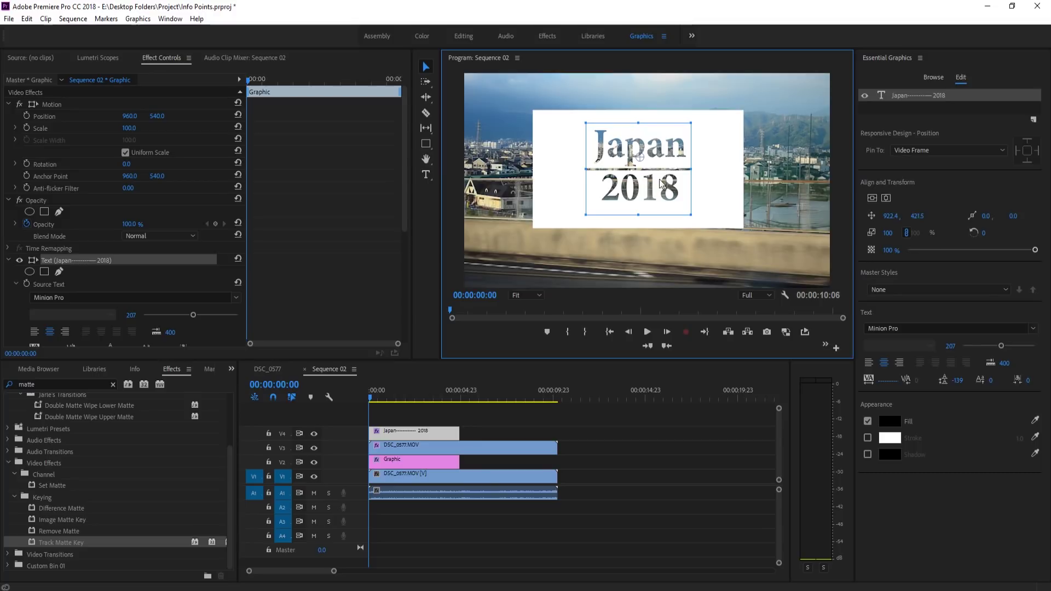